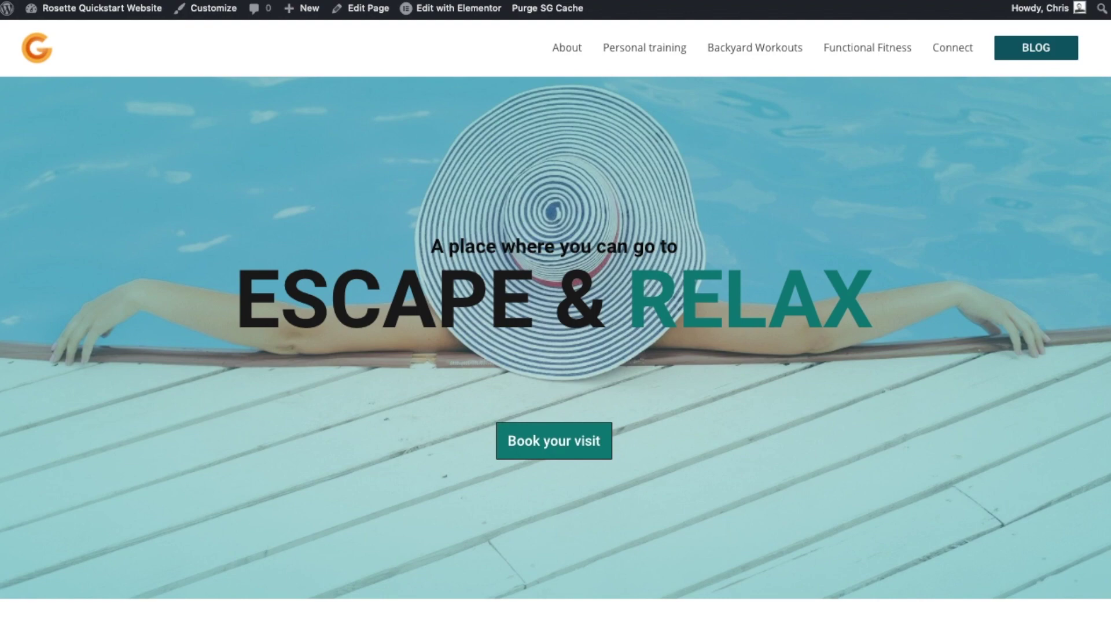
Step: Scroll through the live home page to look over the ESCAPE & RELAX hero
scroll(472, 412, "down", 5)
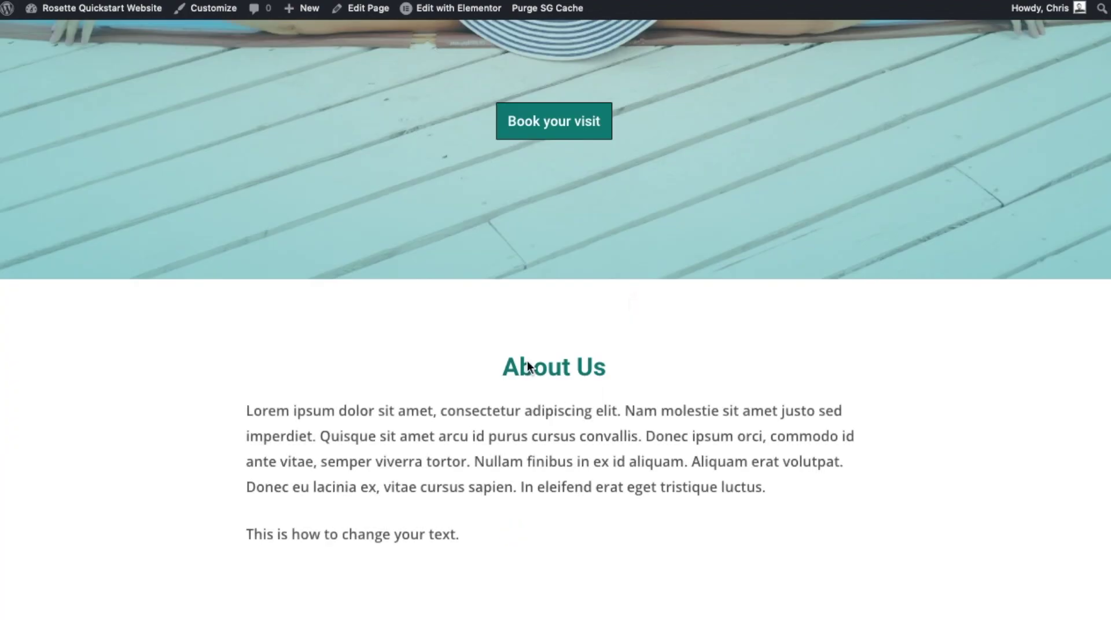
scroll(517, 363, "down", 1)
scroll(431, 347, "down", 15)
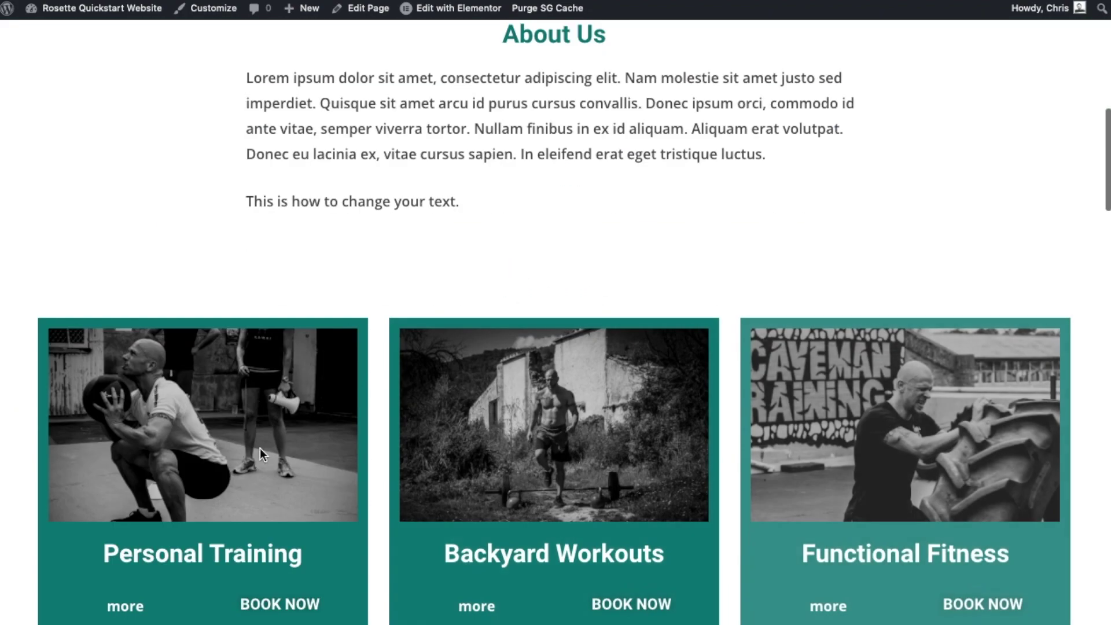
scroll(510, 221, "up", 20)
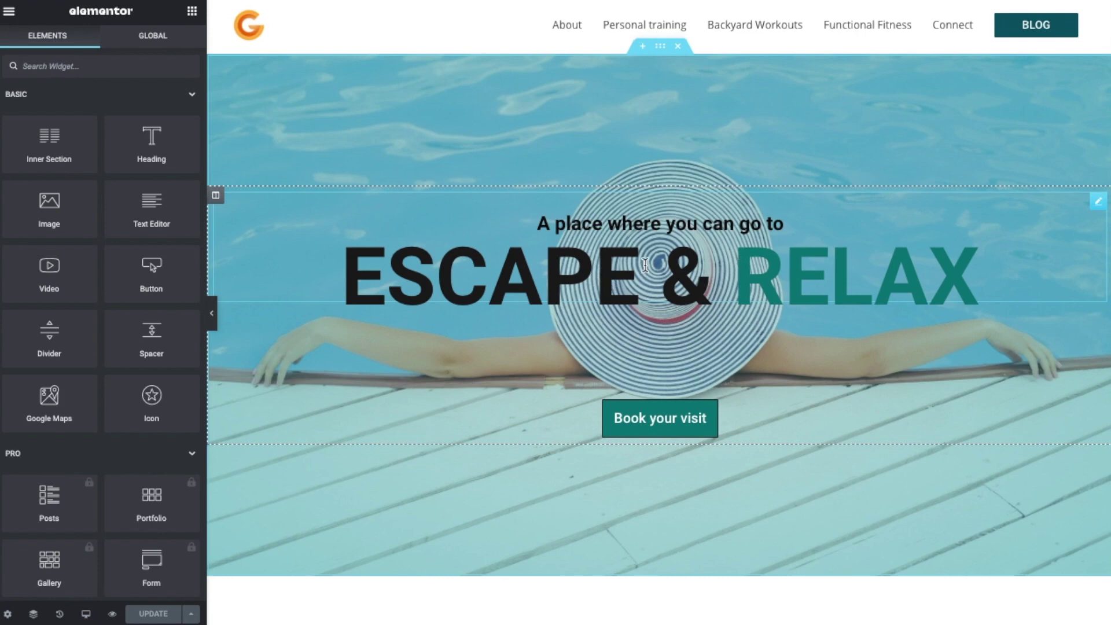
Step: Replace 'go to' in the Dual Color Heading sub text with 'escape and'
left_click(1098, 201)
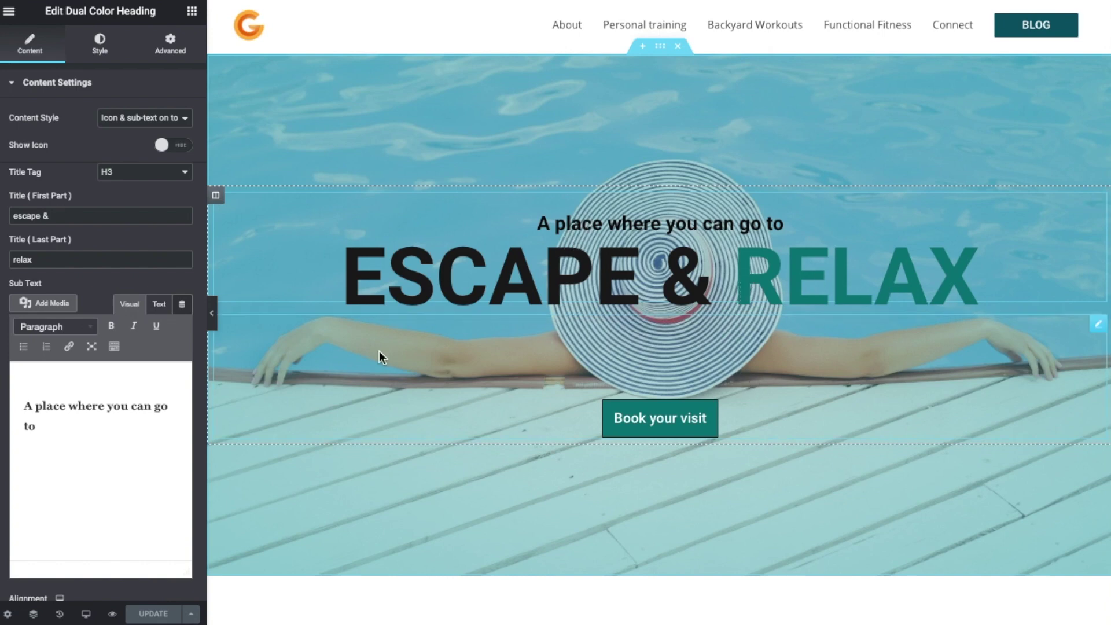
left_click(43, 423)
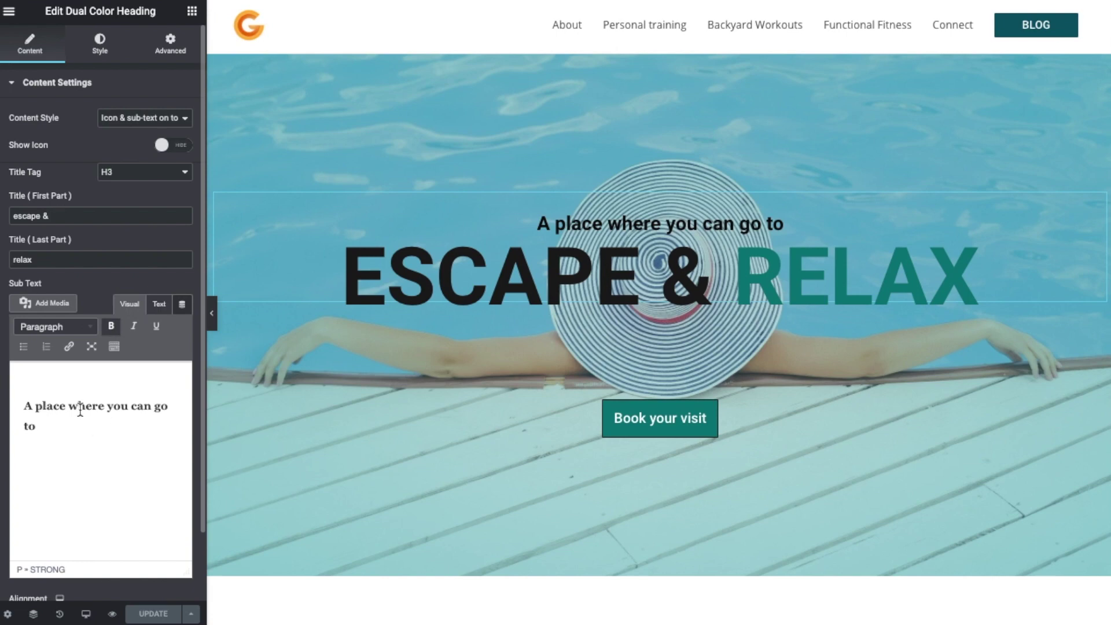
key("BackSpace")
key("BackSpace")
key("BackSpace")
key("BackSpace")
key("BackSpace")
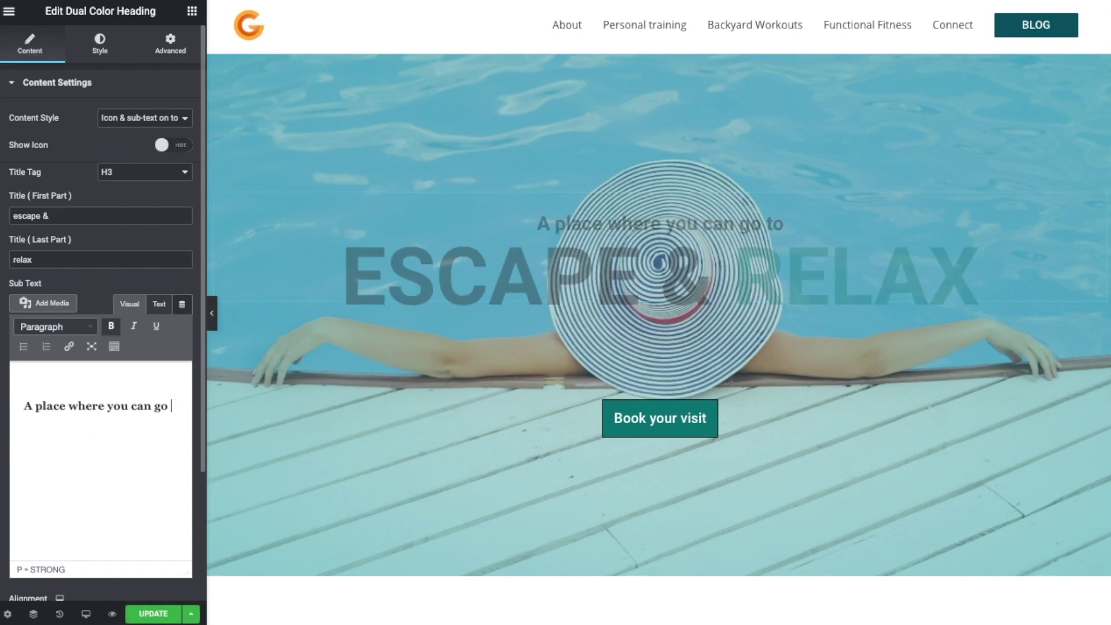
type("escape")
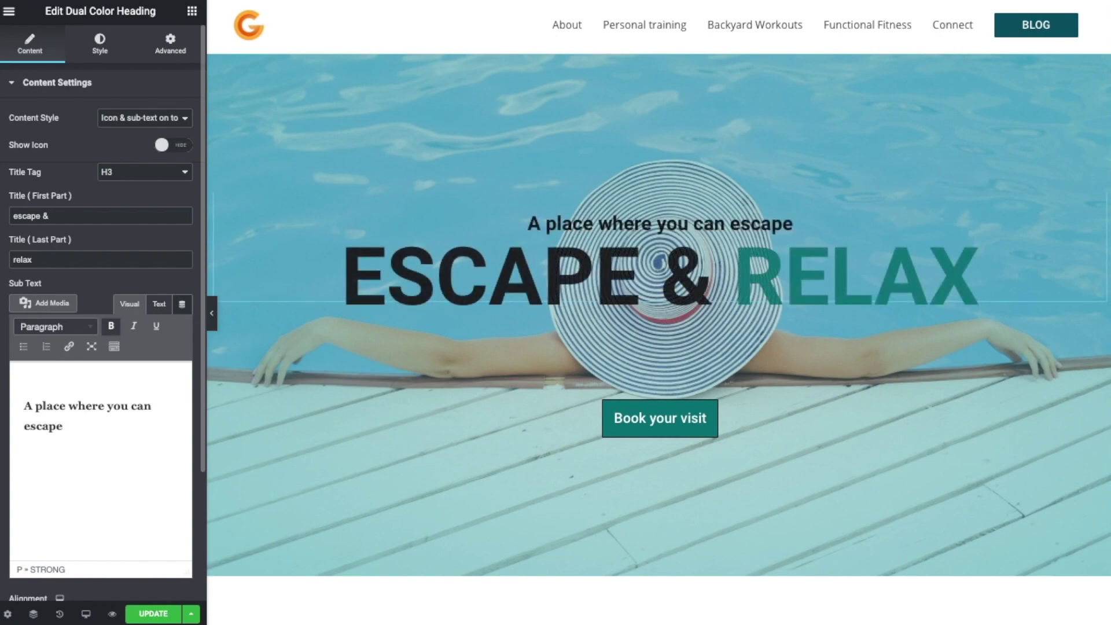
type(" and")
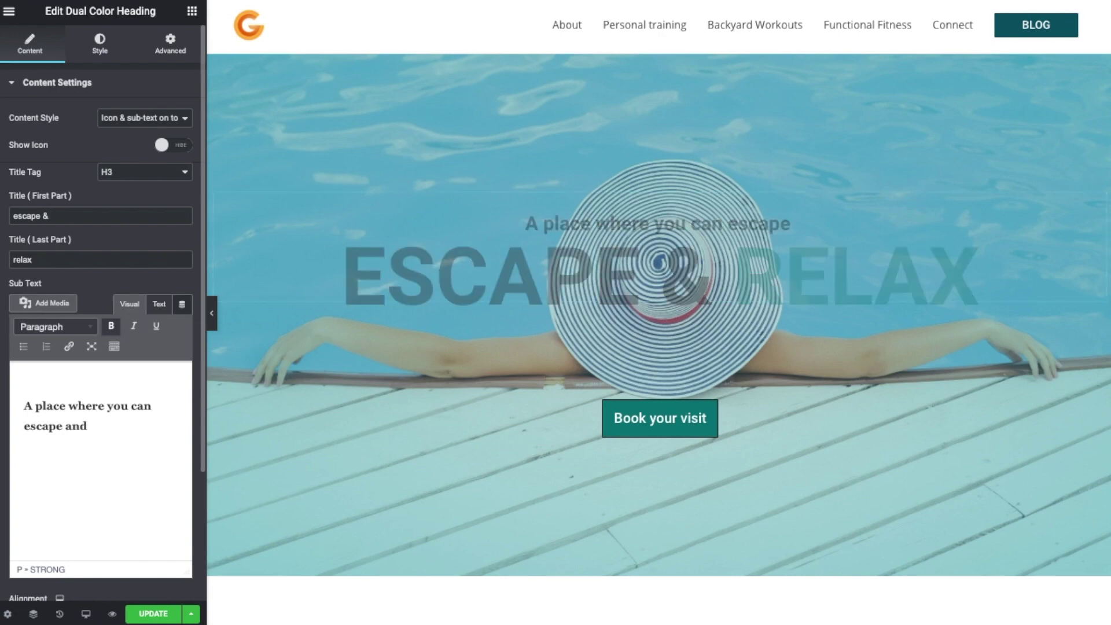
key("BackSpace")
key("BackSpace")
key("BackSpace")
type("&")
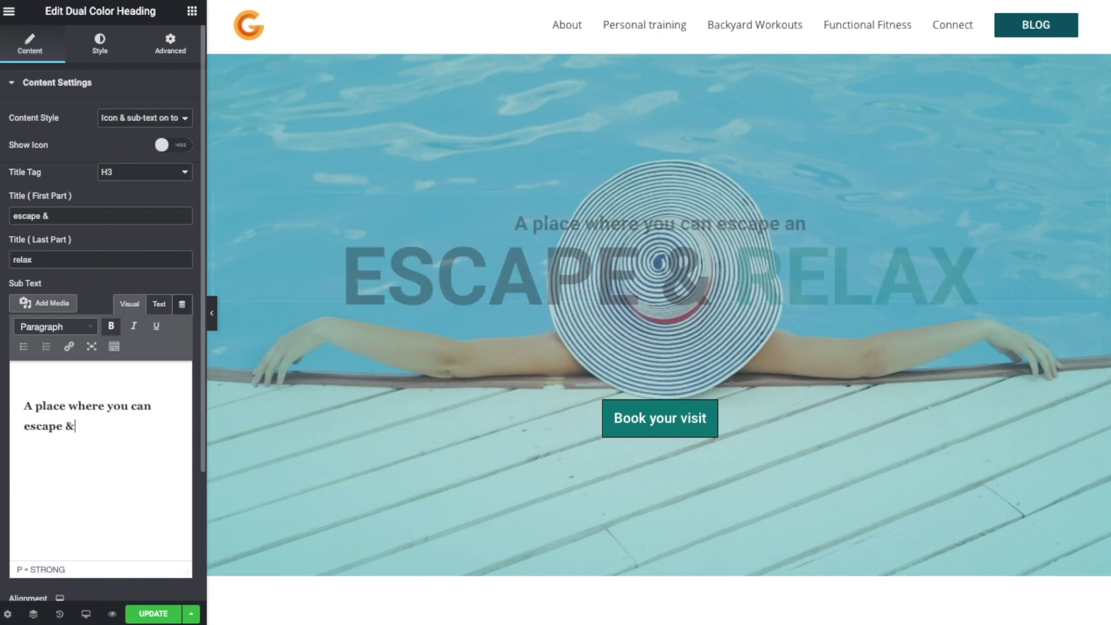
key("BackSpace")
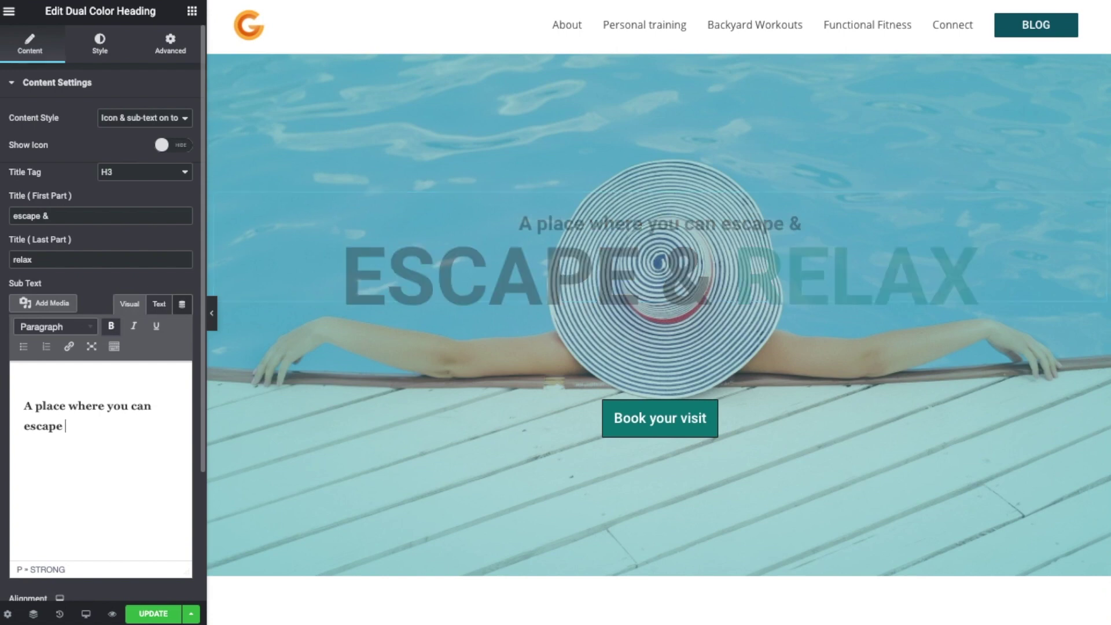
type("and")
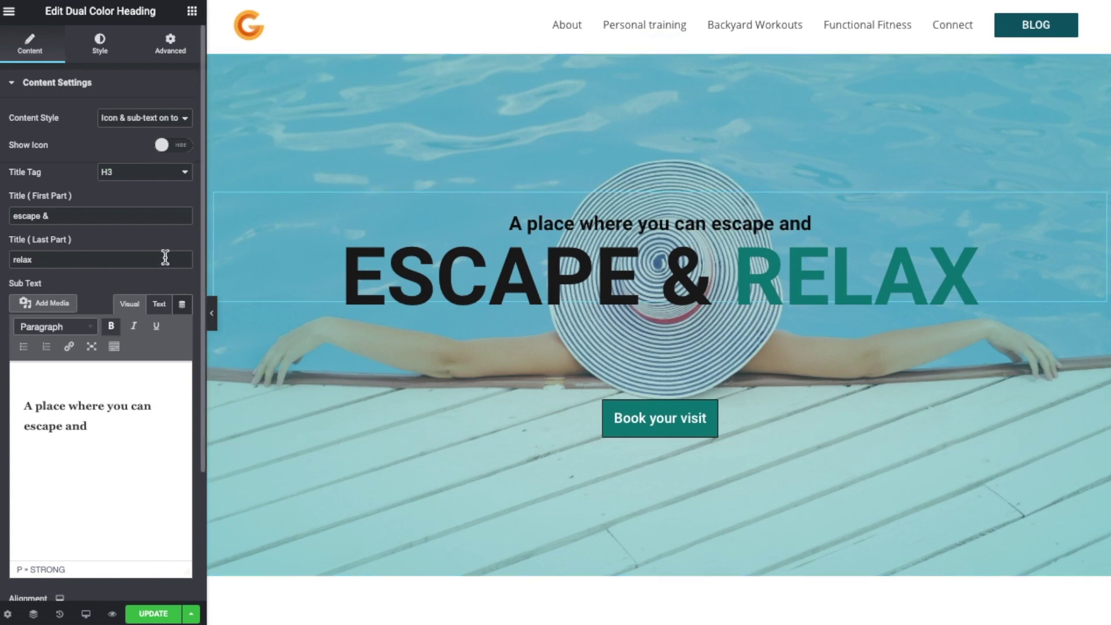
Step: Clear 'escape &' from the Title (First Part), leaving RELAX as the only title
triple_click(67, 217)
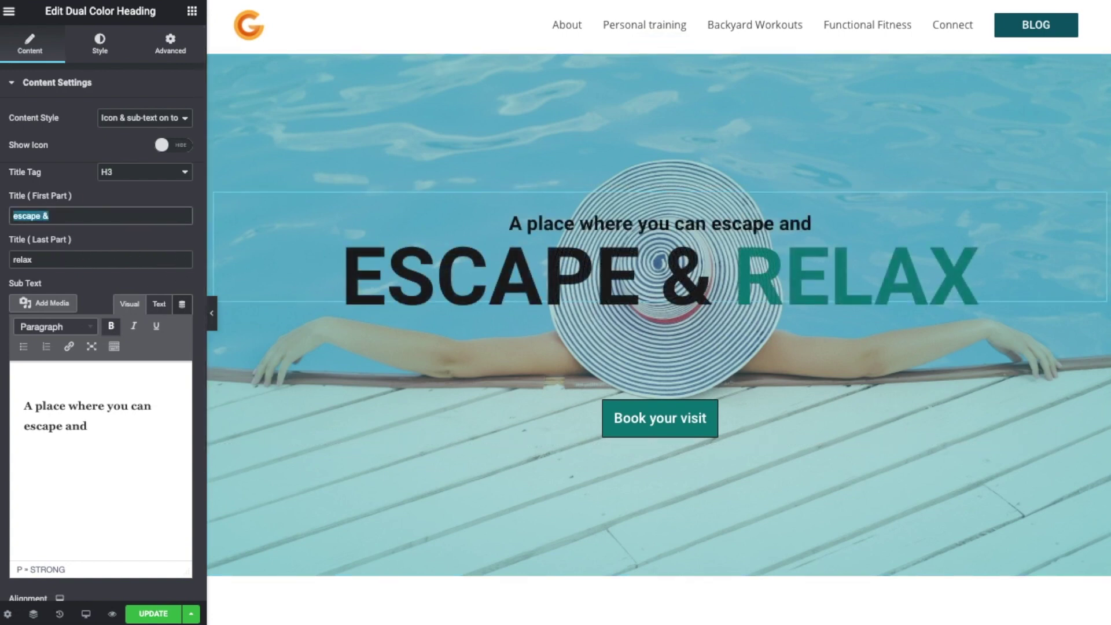
key("BackSpace")
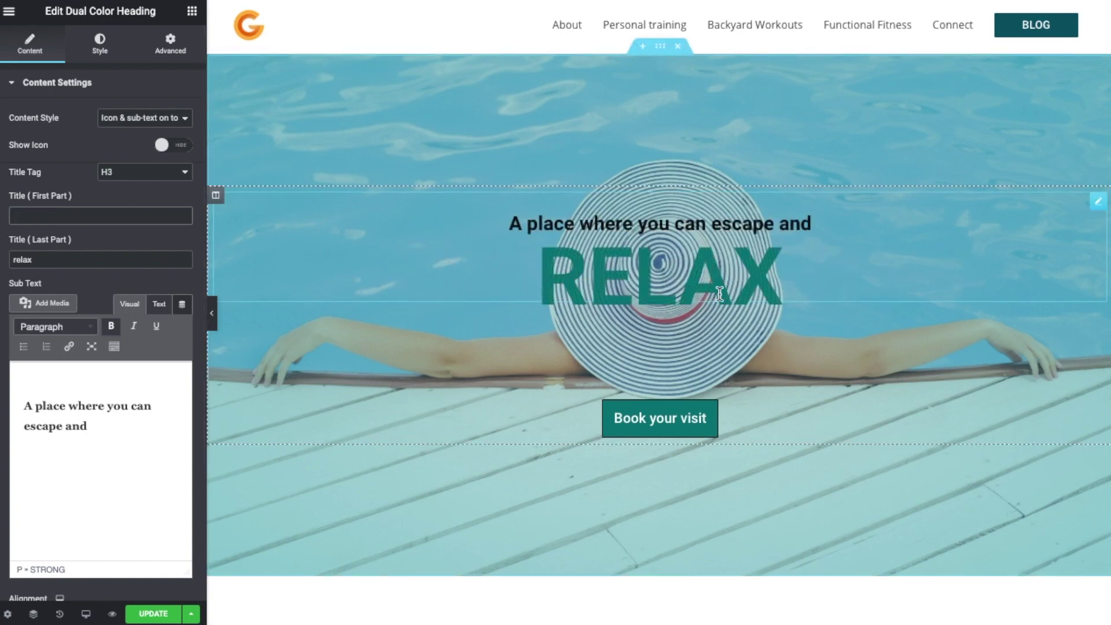
left_click(40, 260)
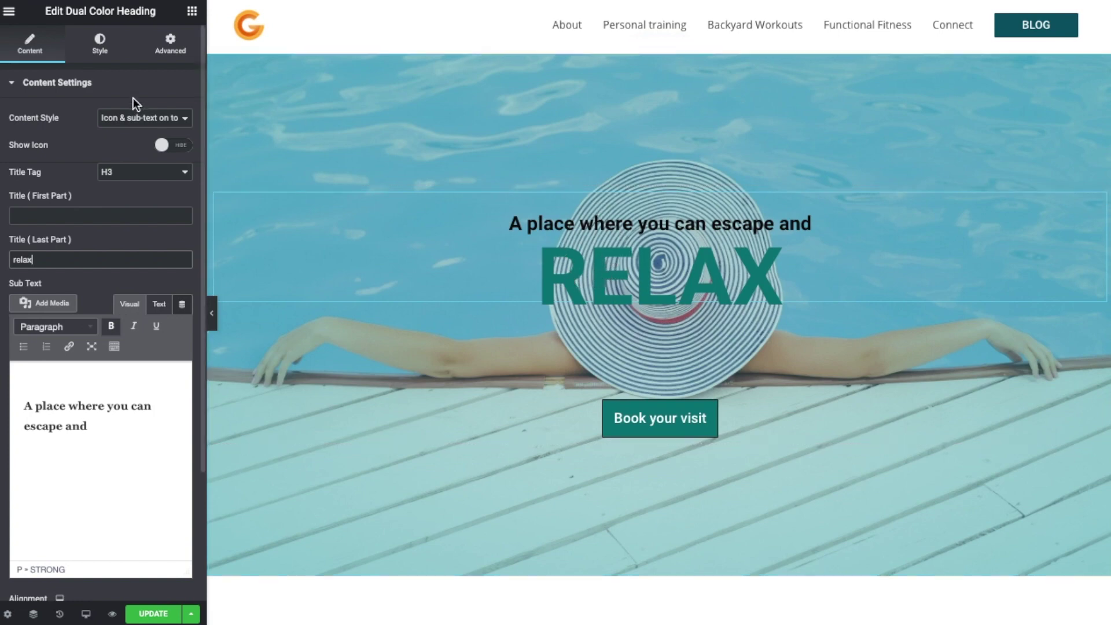
Step: Set the Sub-title Color to white under Style > Color & Typography
left_click(102, 54)
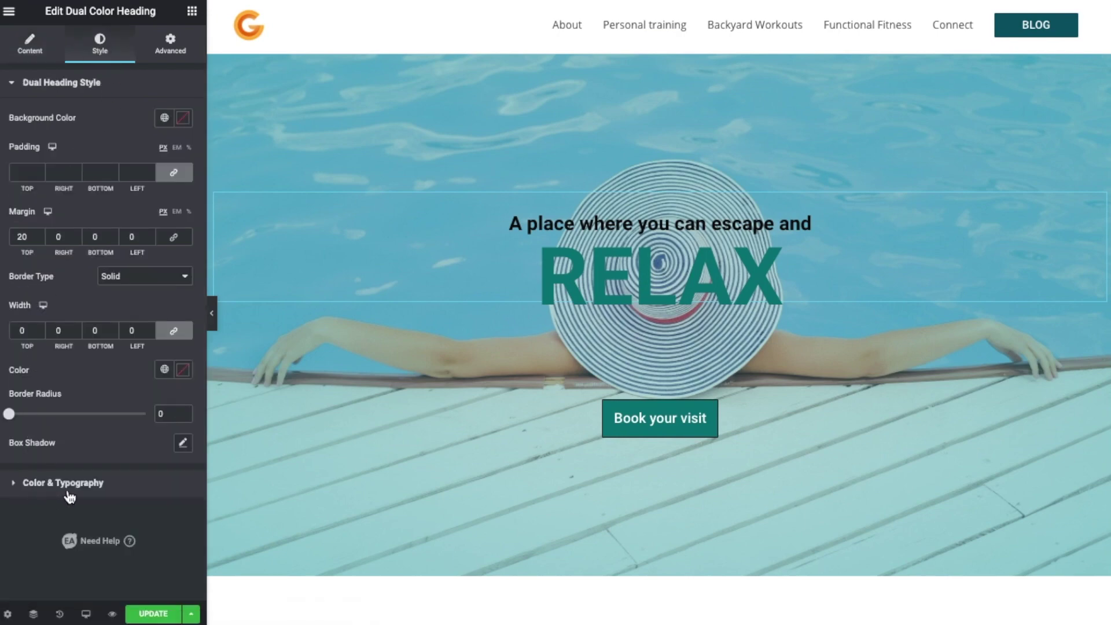
left_click(14, 485)
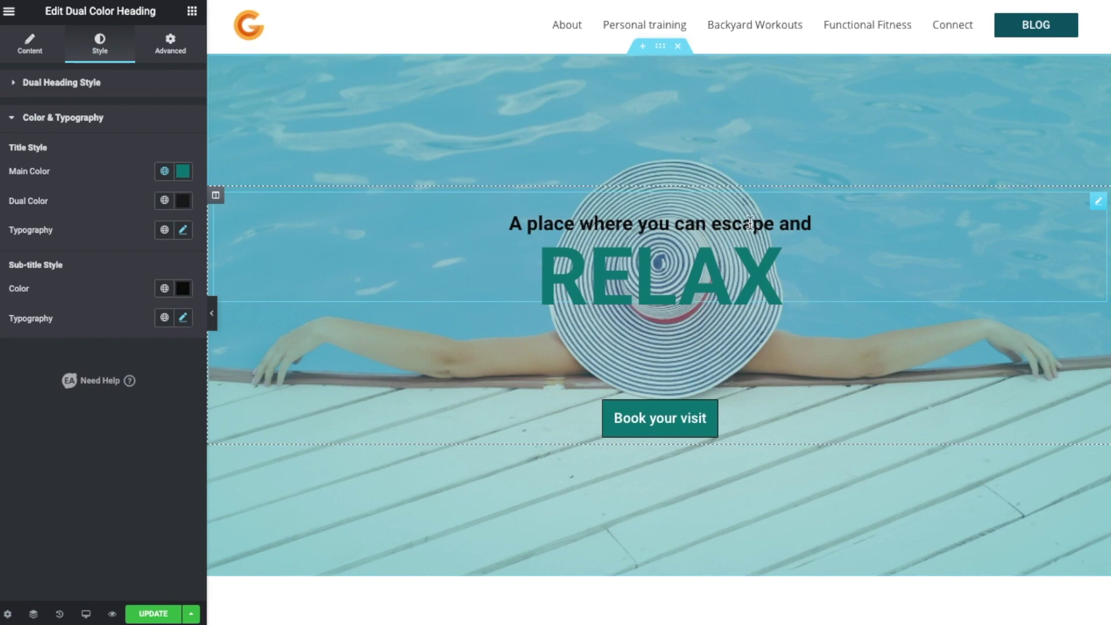
left_click(183, 295)
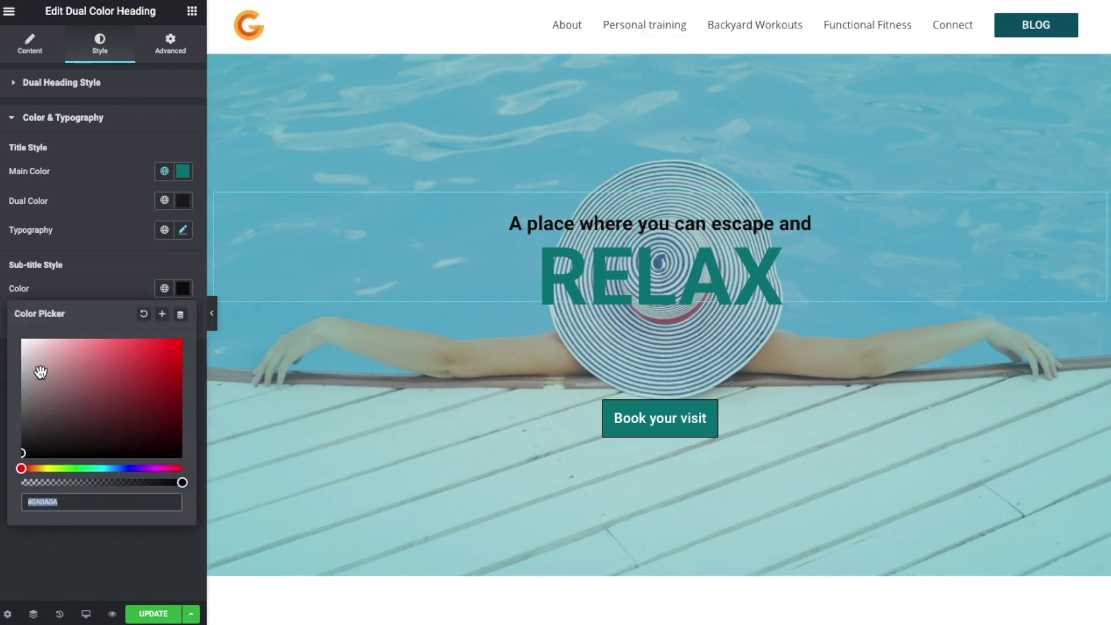
left_click_drag(23, 355, 15, 342)
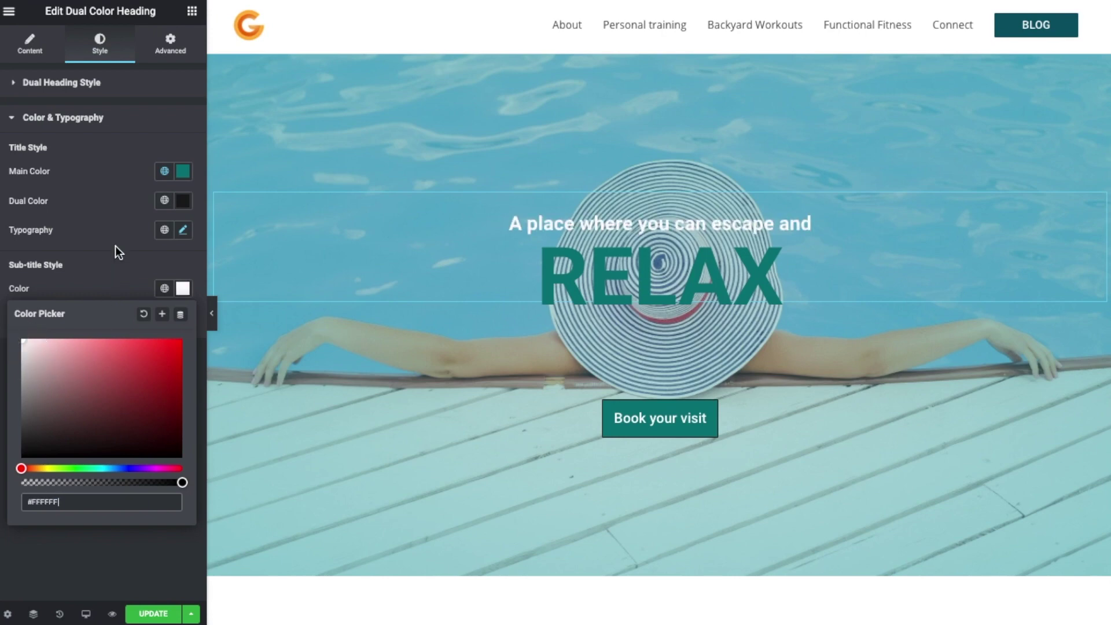
left_click(115, 264)
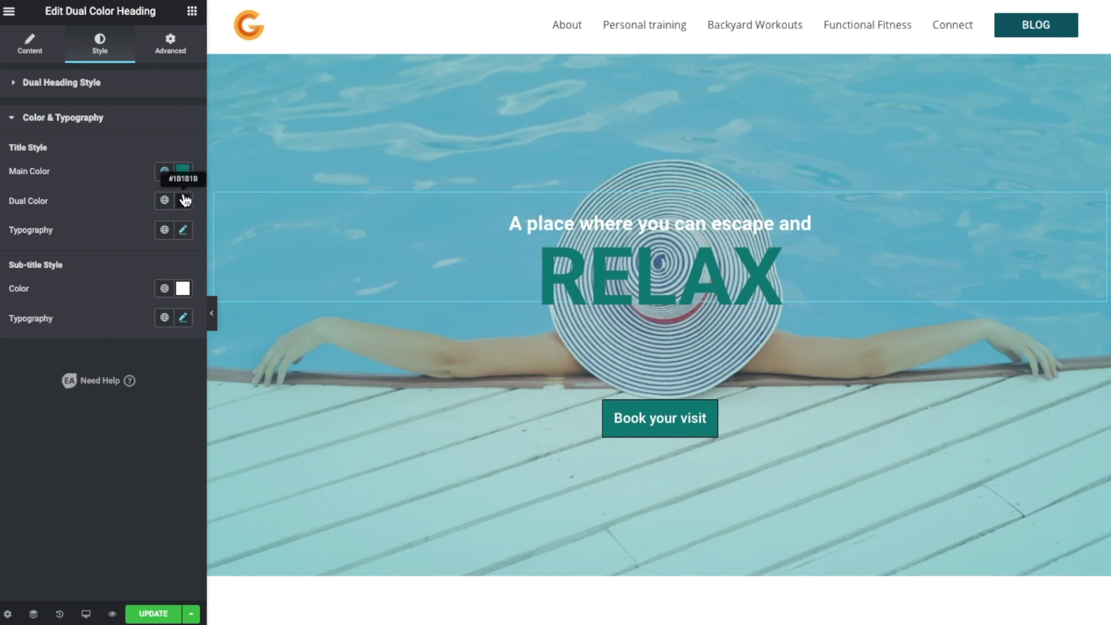
Step: Set the Title Main Color to white (#F6F6F6) so RELAX turns white
left_click(184, 173)
mouse_move(133, 239)
left_mouse_down()
mouse_move(54, 246)
mouse_move(6, 223)
left_mouse_up()
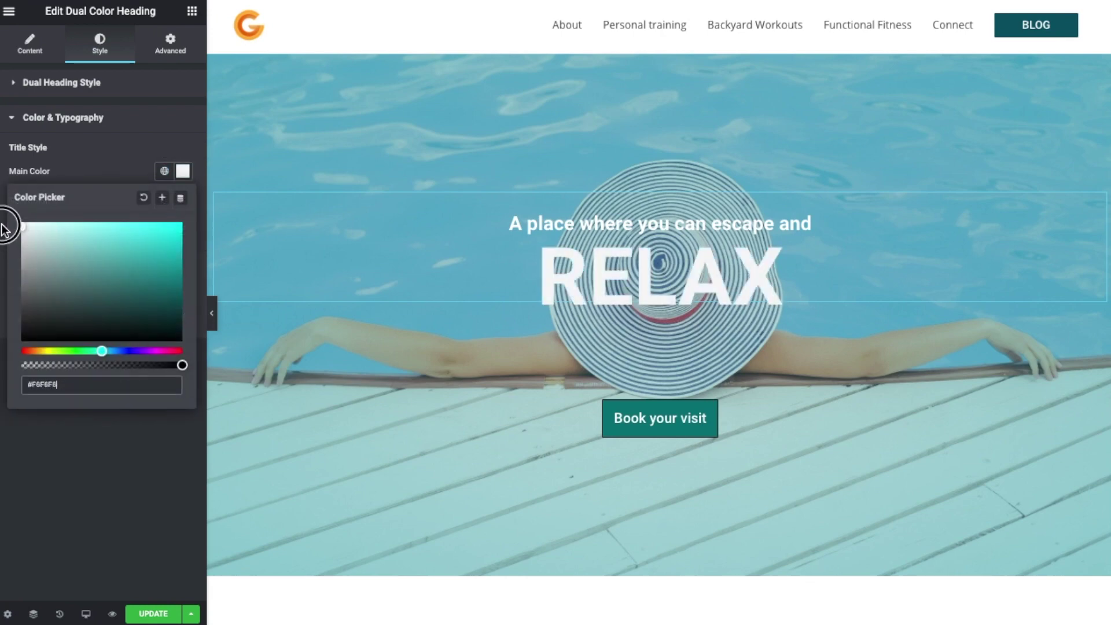
left_click(116, 162)
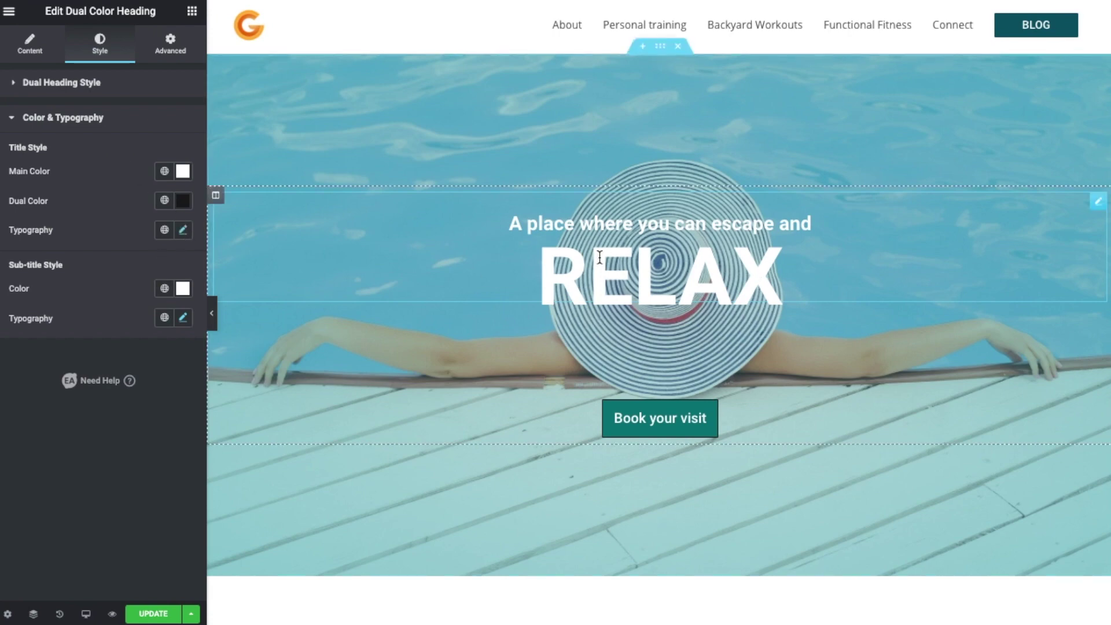
Step: Try Rochester, Romanesco, Rouge Script and Redressed as the RELAX title font
left_click(183, 232)
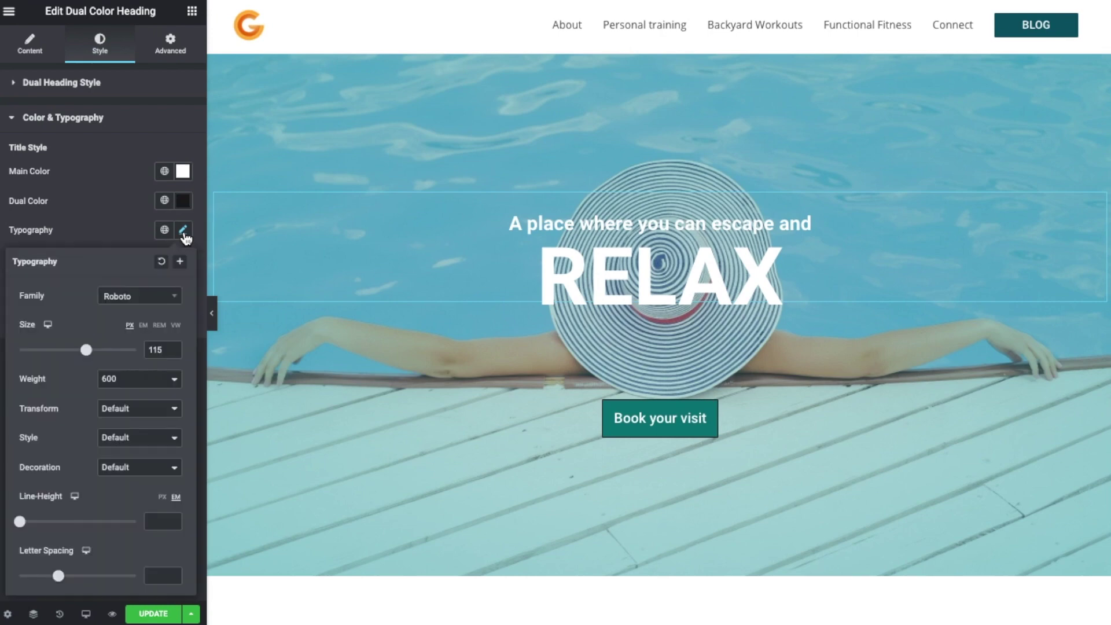
left_click(168, 298)
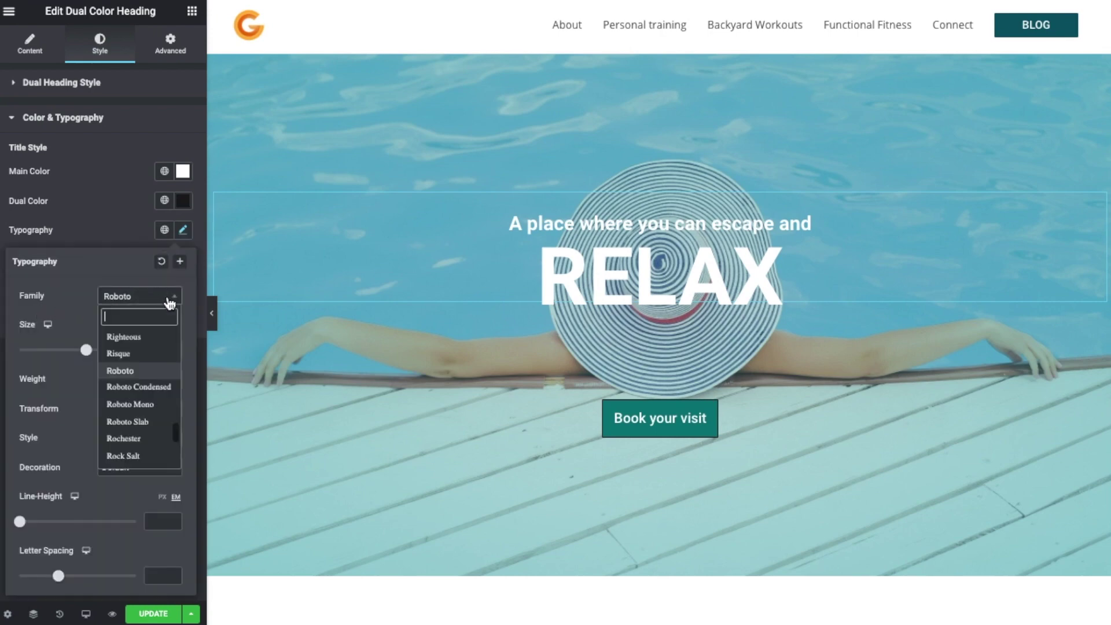
scroll(136, 417, "down", 1)
left_click(131, 417)
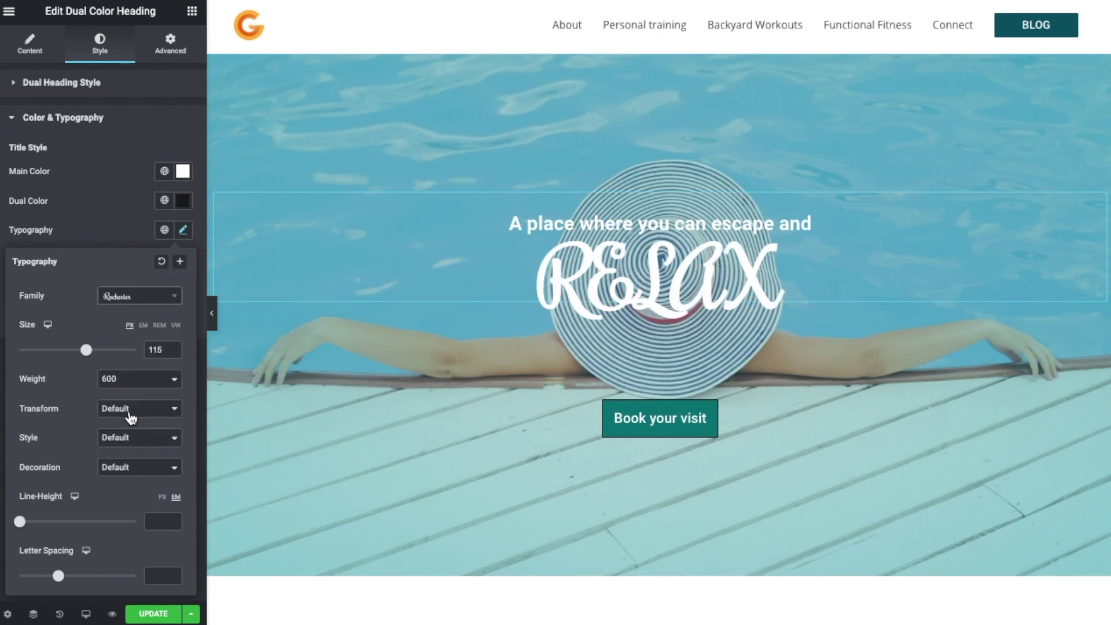
left_click(158, 301)
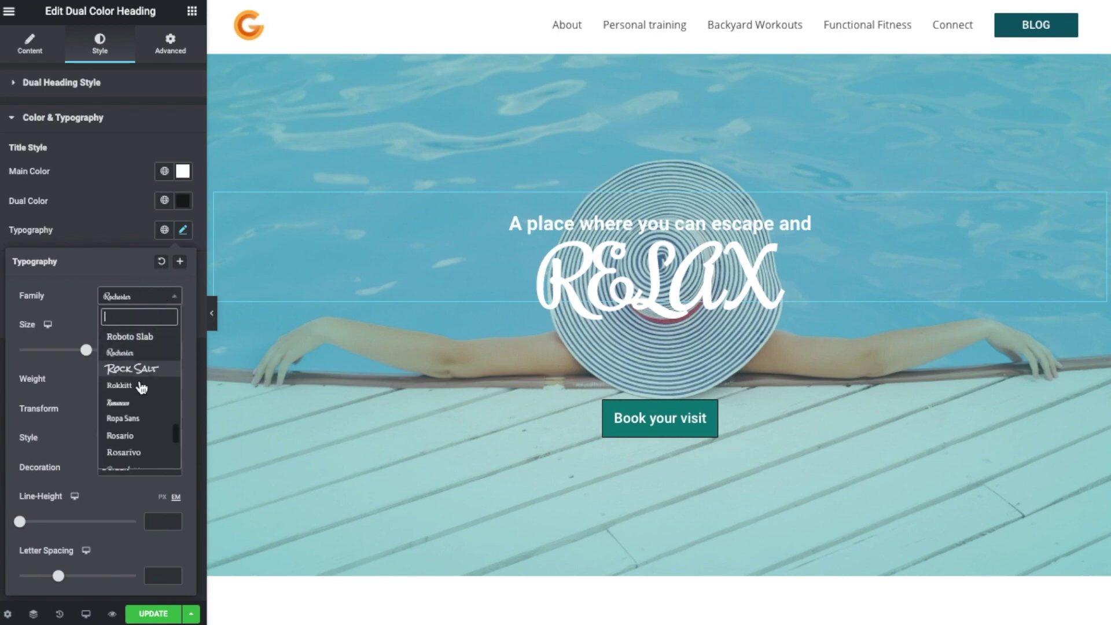
left_click(139, 404)
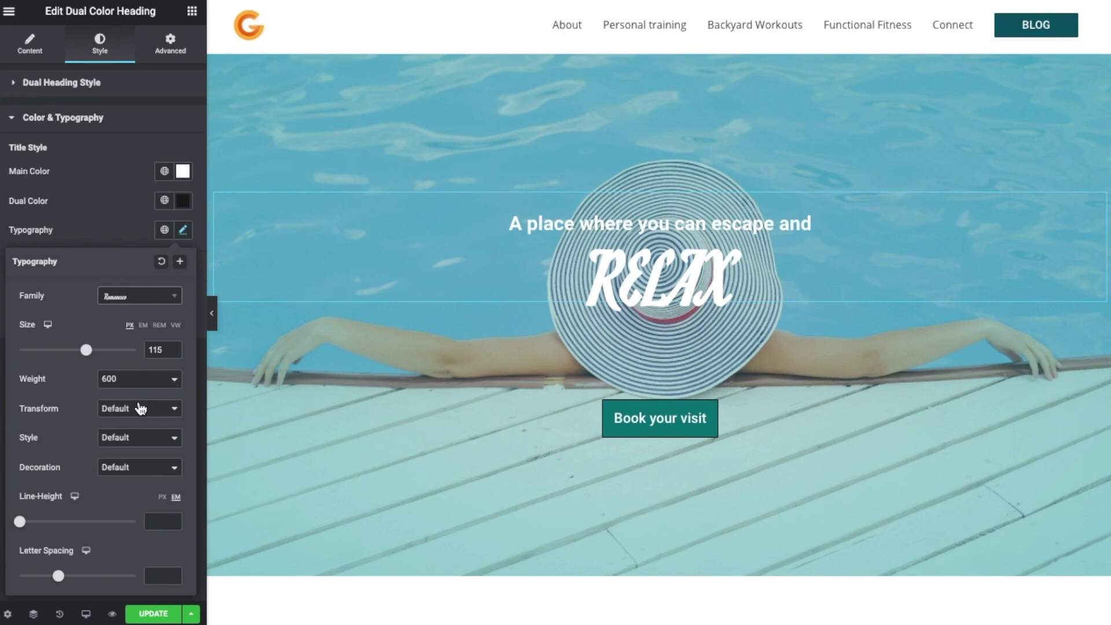
left_click(151, 301)
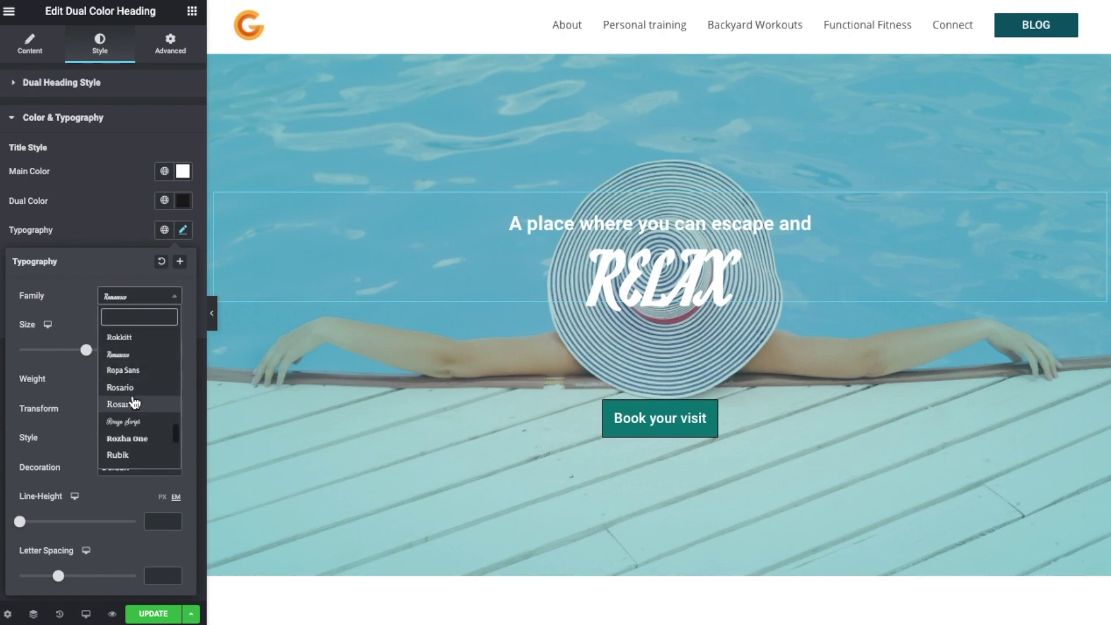
left_click(135, 421)
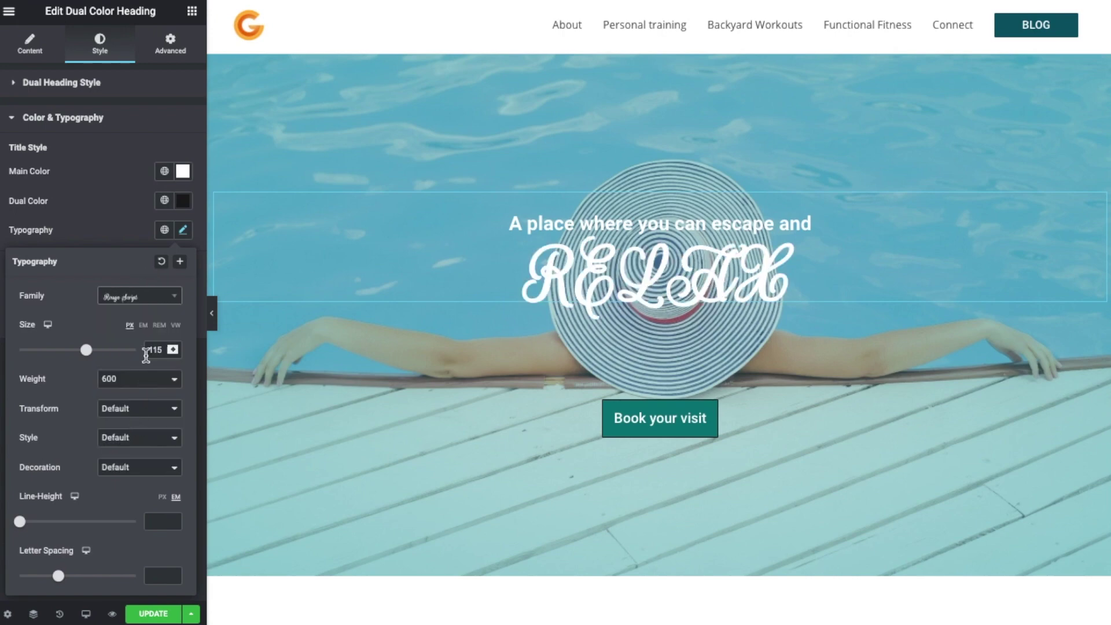
left_click(149, 298)
scroll(144, 394, "up", 10)
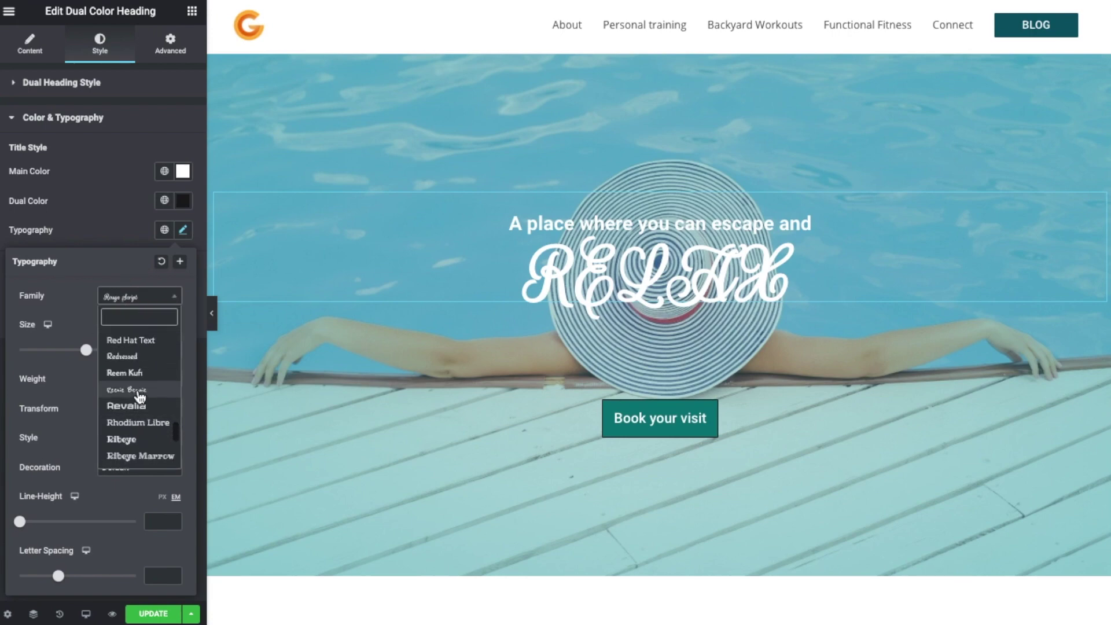
left_click(134, 356)
Step: After trying Rancho, set RELAX in Qwigley and enlarge it to size 187
left_click(148, 305)
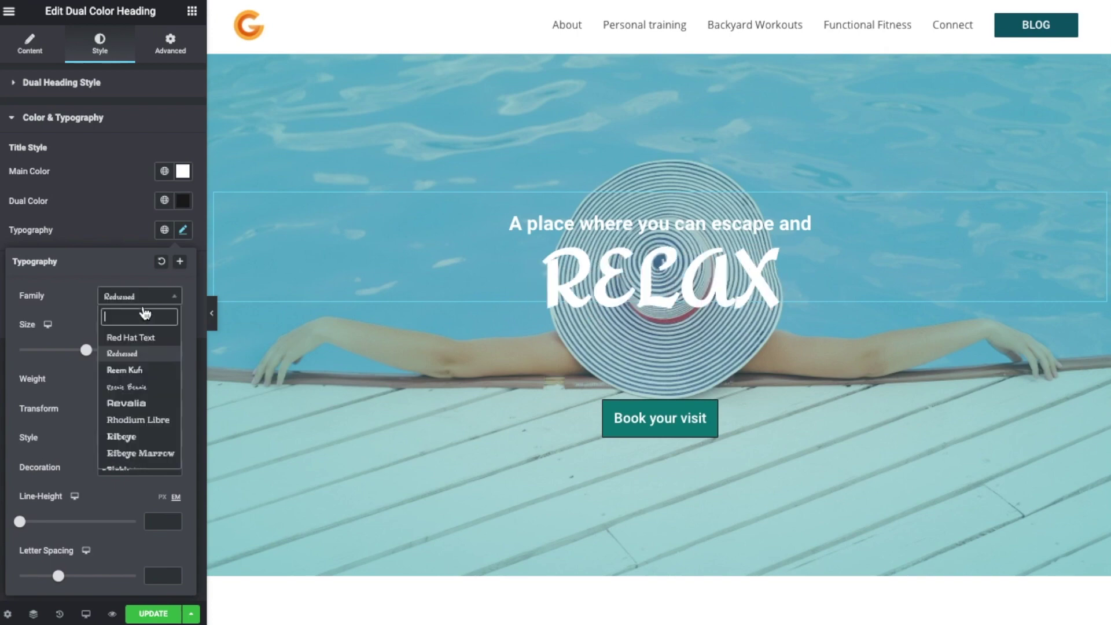
scroll(139, 399, "up", 5)
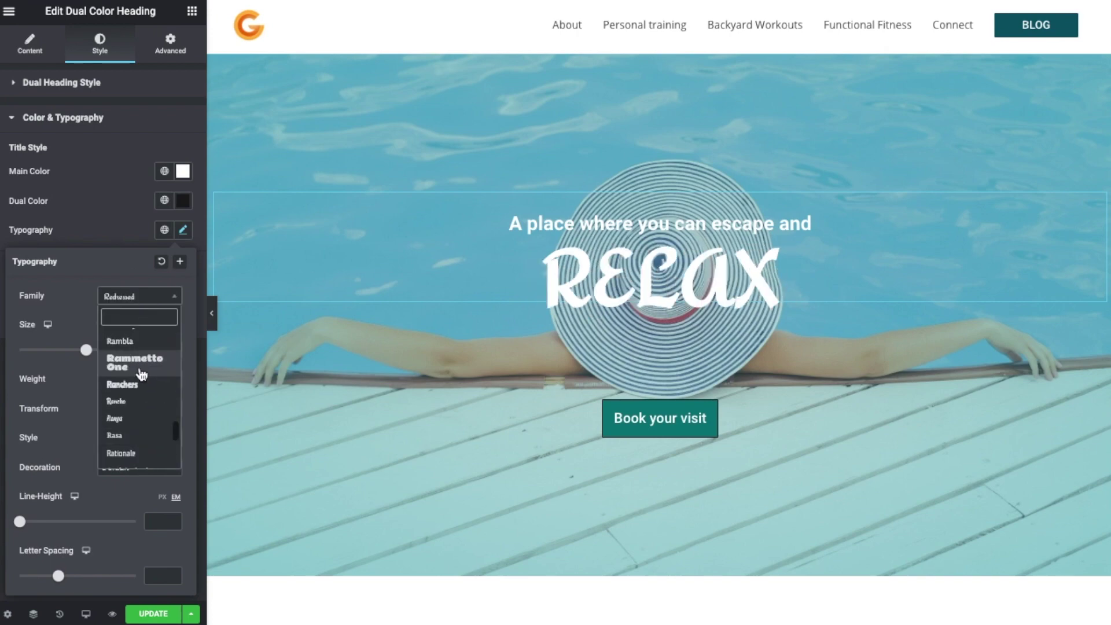
left_click(137, 394)
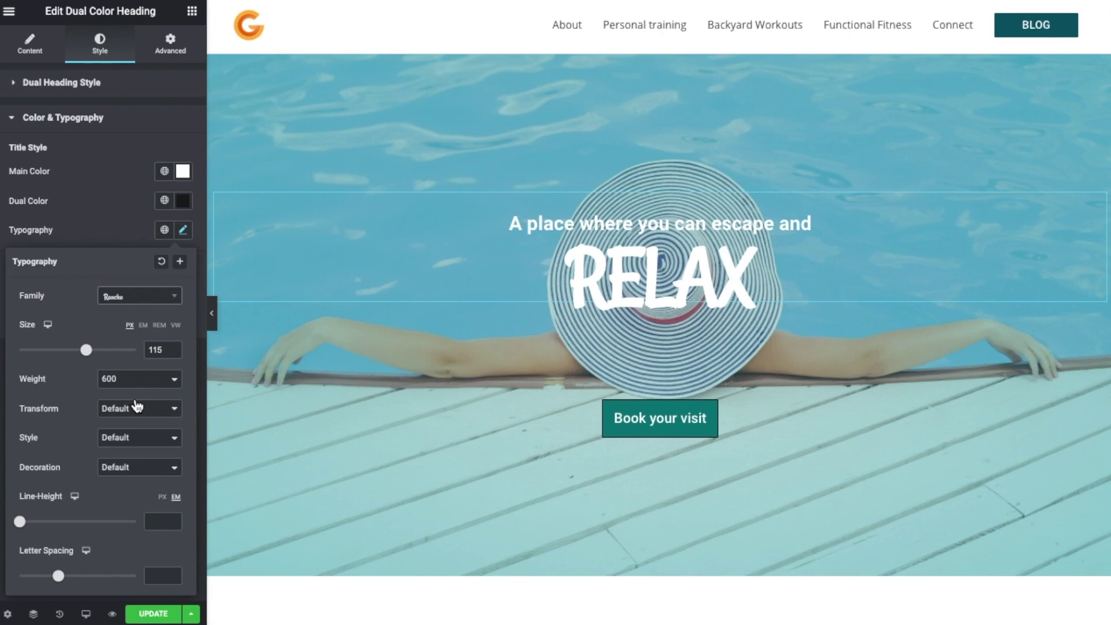
left_click(149, 307)
scroll(145, 359, "up", 2)
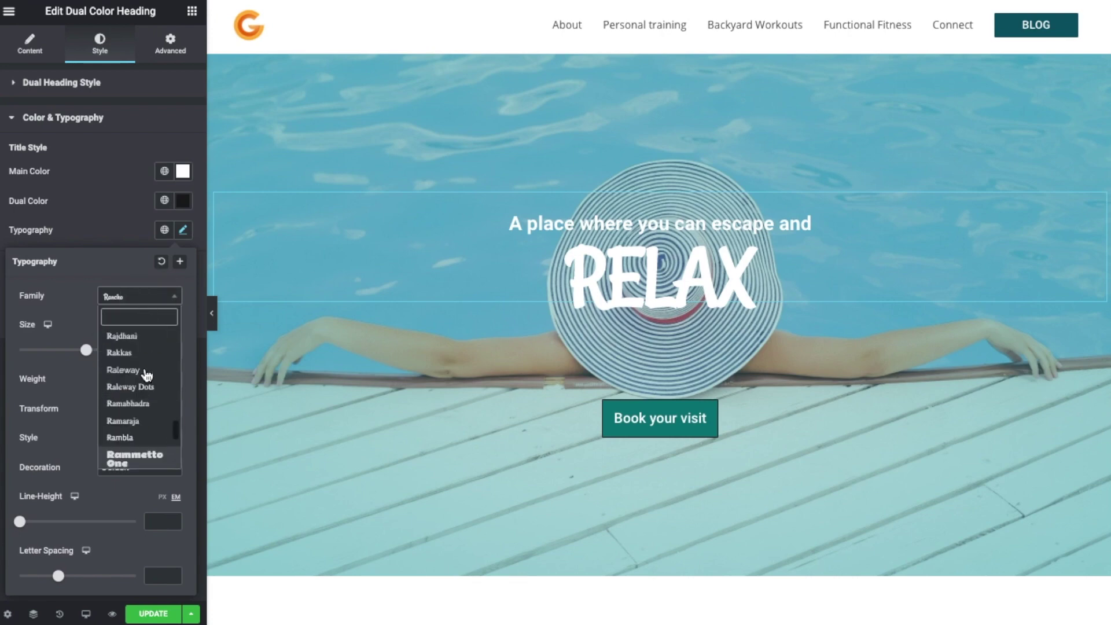
scroll(145, 390, "up", 2)
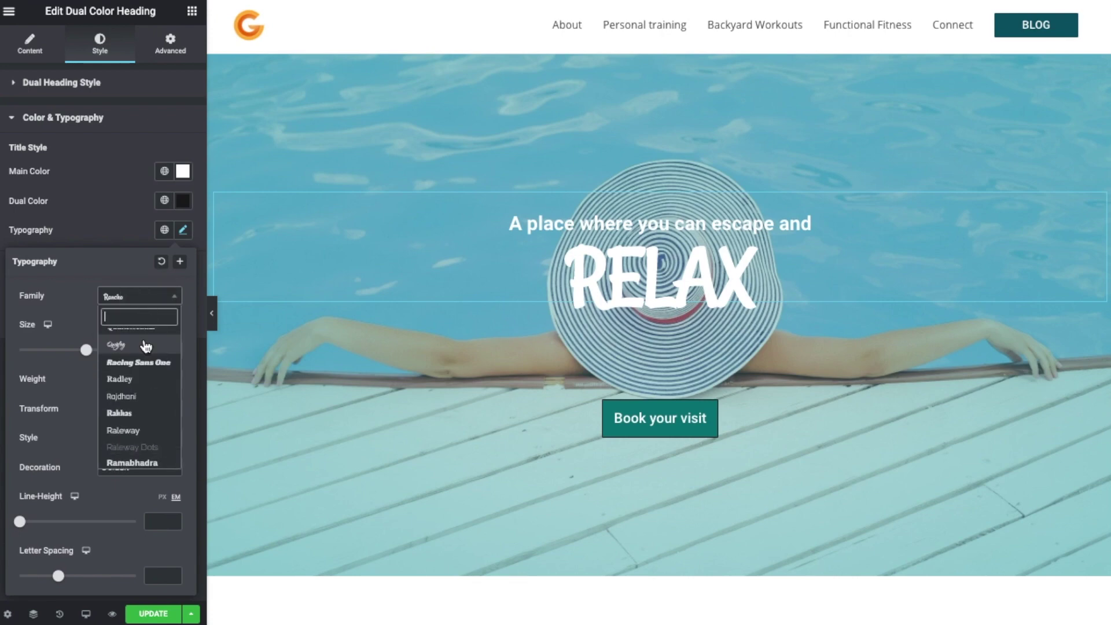
left_click(147, 348)
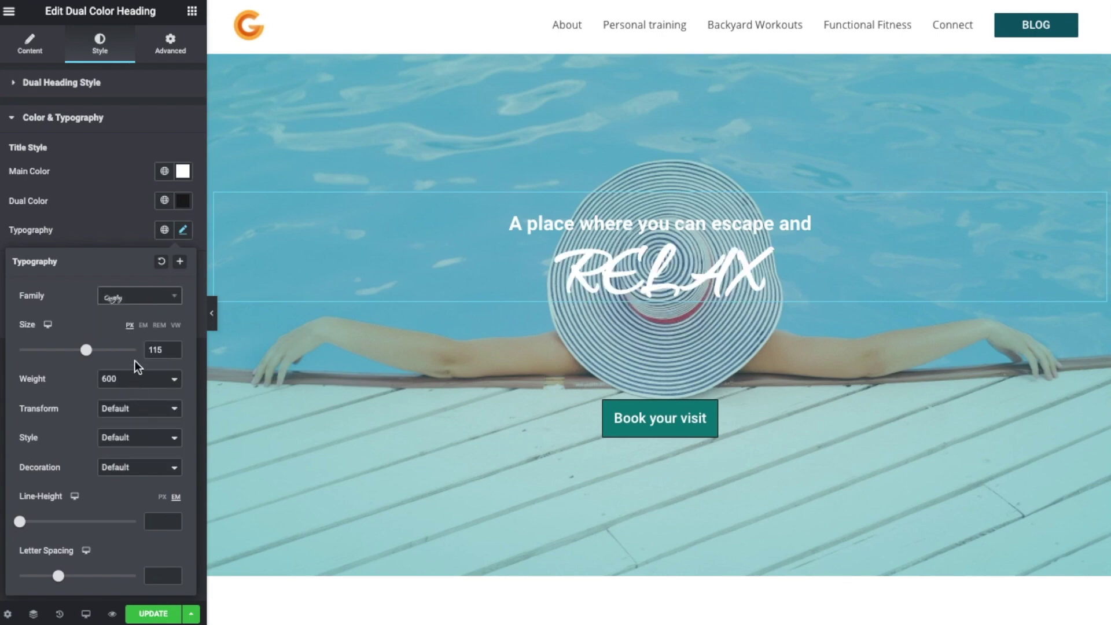
left_click(157, 300)
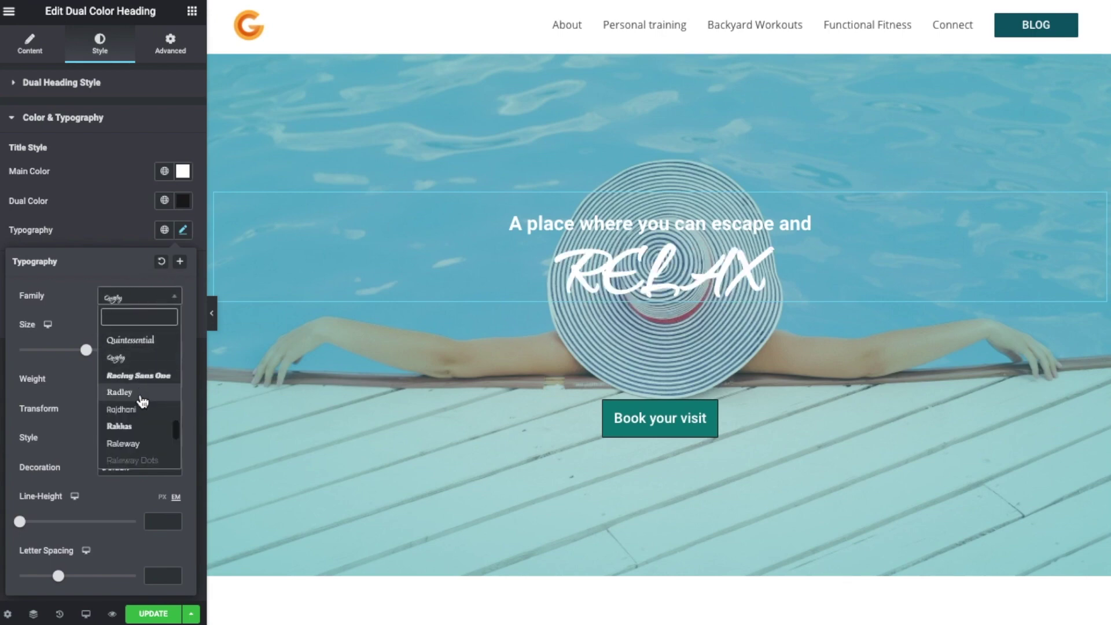
scroll(141, 399, "up", 3)
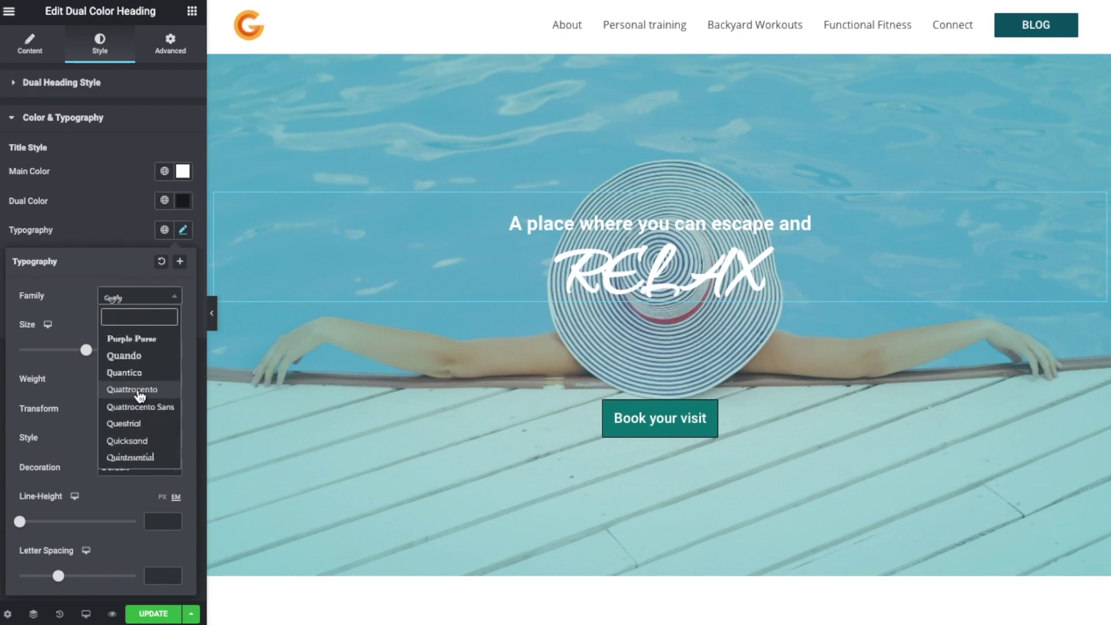
scroll(143, 392, "up", 1)
scroll(144, 392, "down", 6)
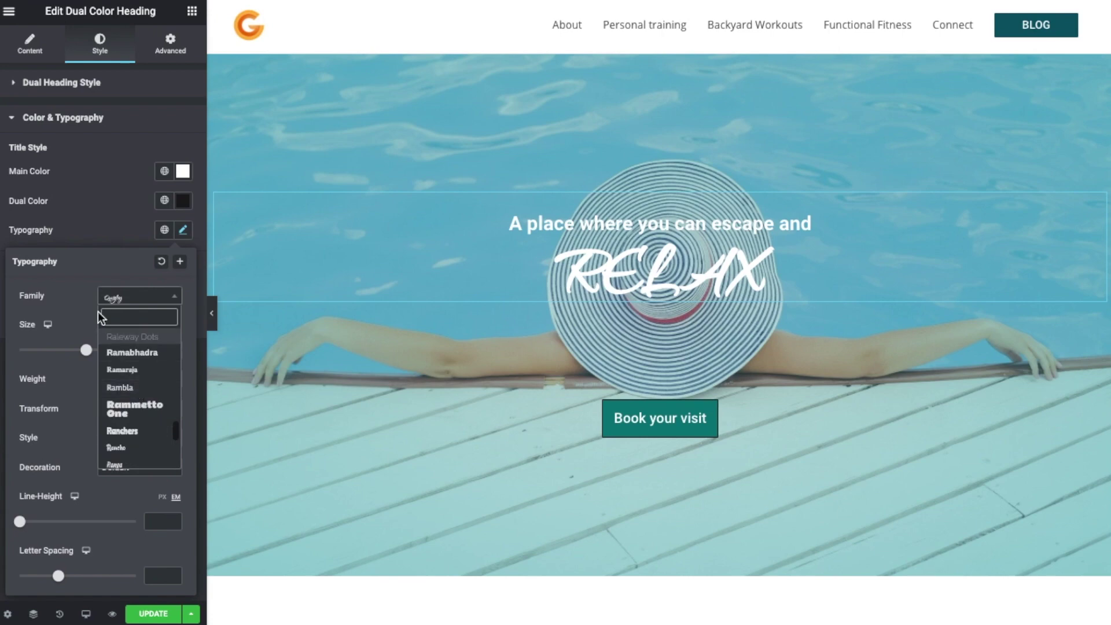
left_click(89, 309)
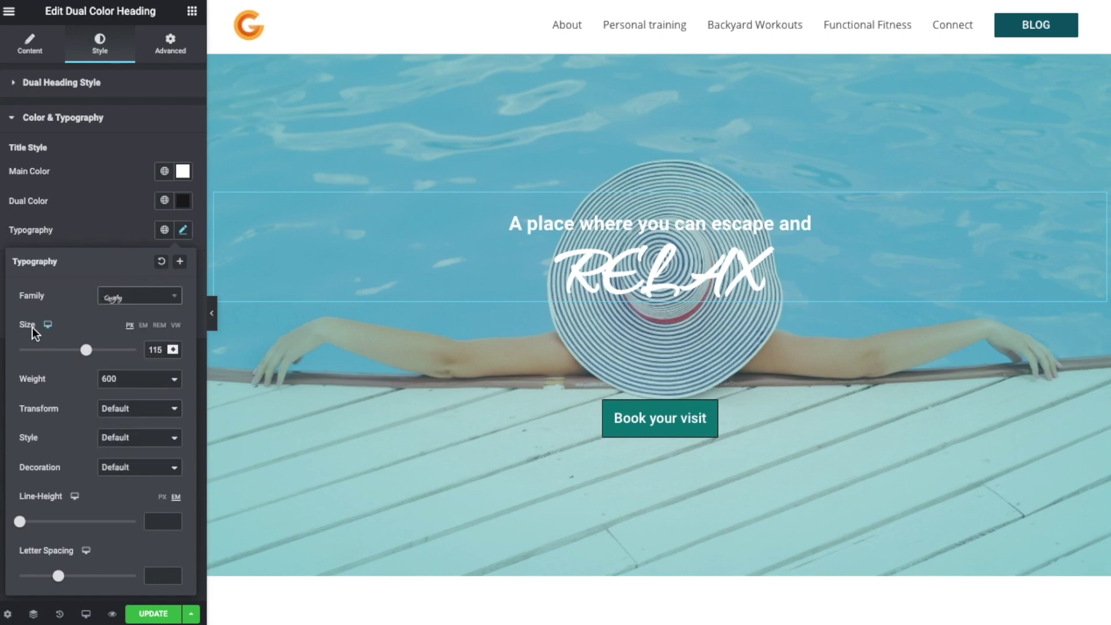
left_click_drag(86, 351, 131, 358)
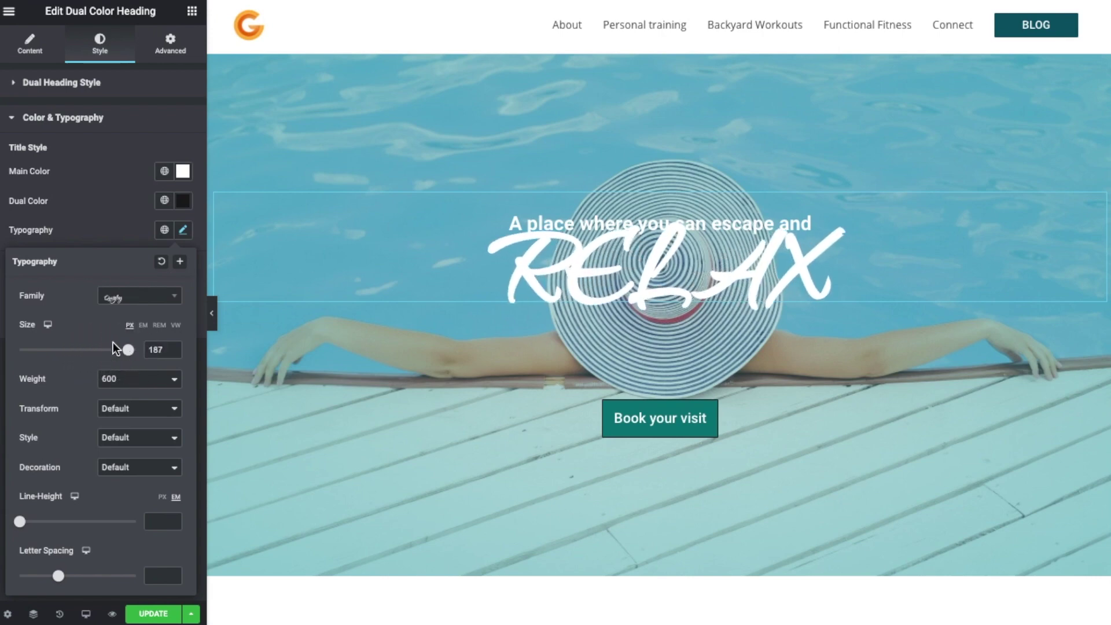
left_click(110, 219)
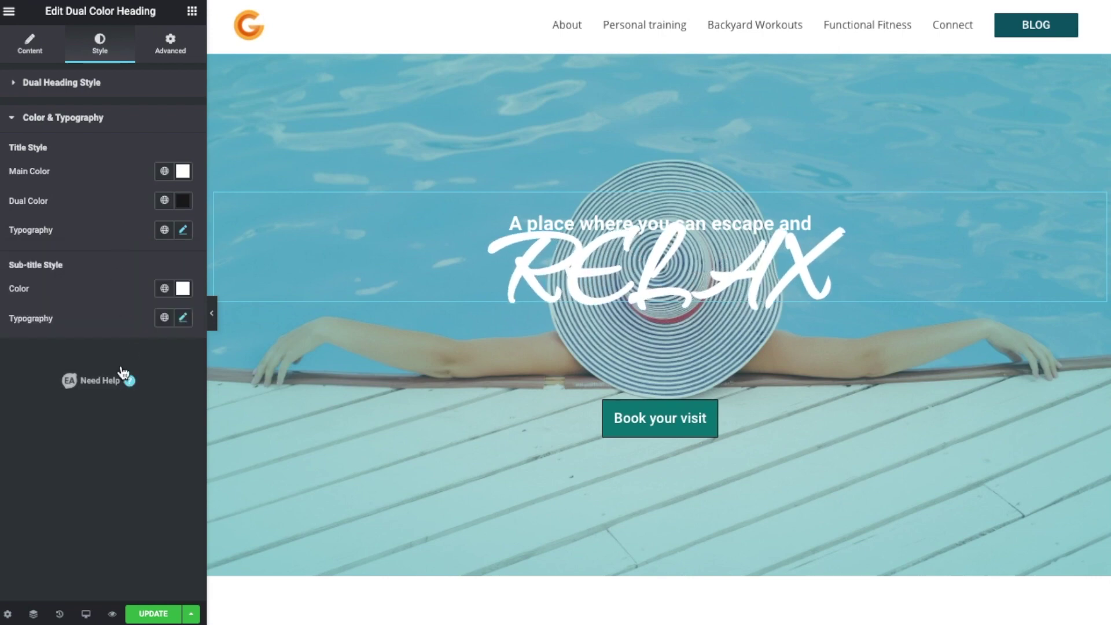
Step: Insert an empty line after 'escape and' in the sub text, then return to Color & Typography
left_click(22, 56)
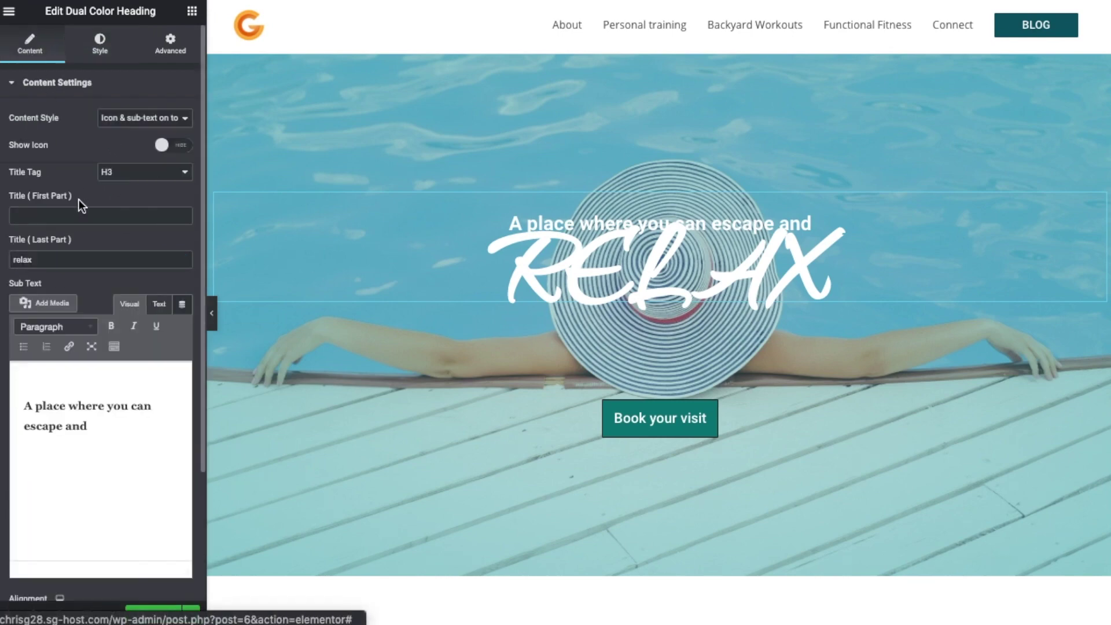
left_click(109, 433)
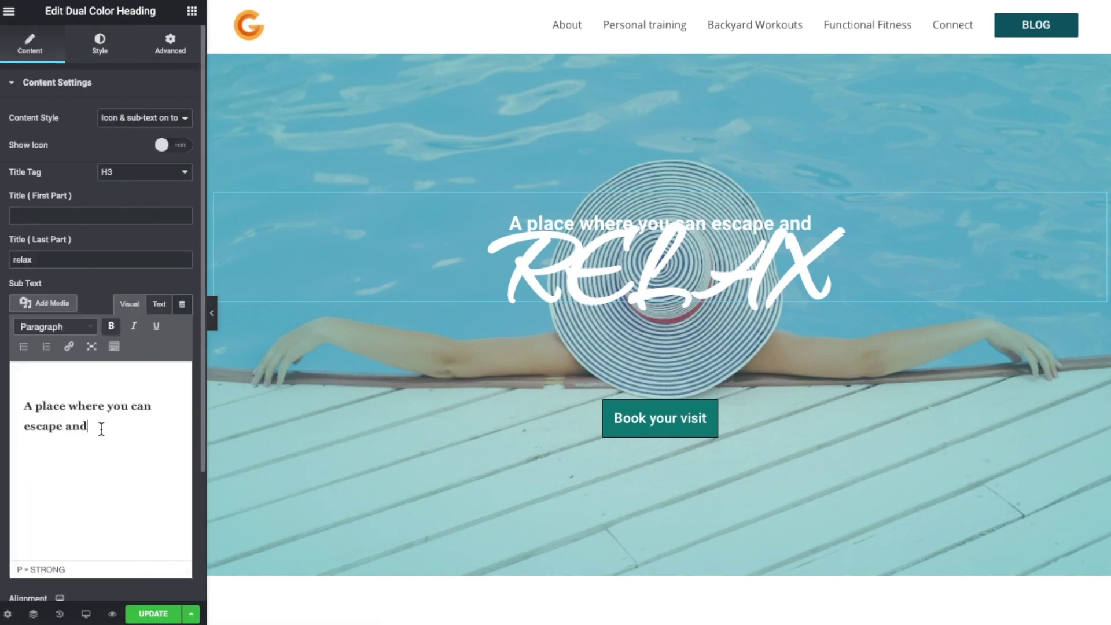
key("Return")
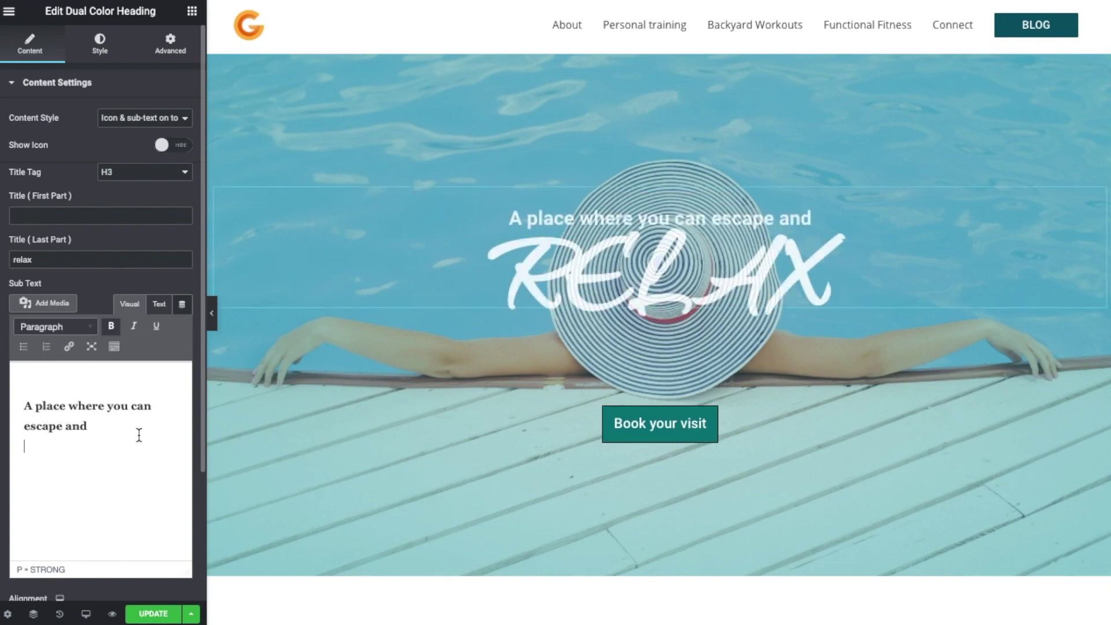
left_click(100, 43)
left_click(19, 488)
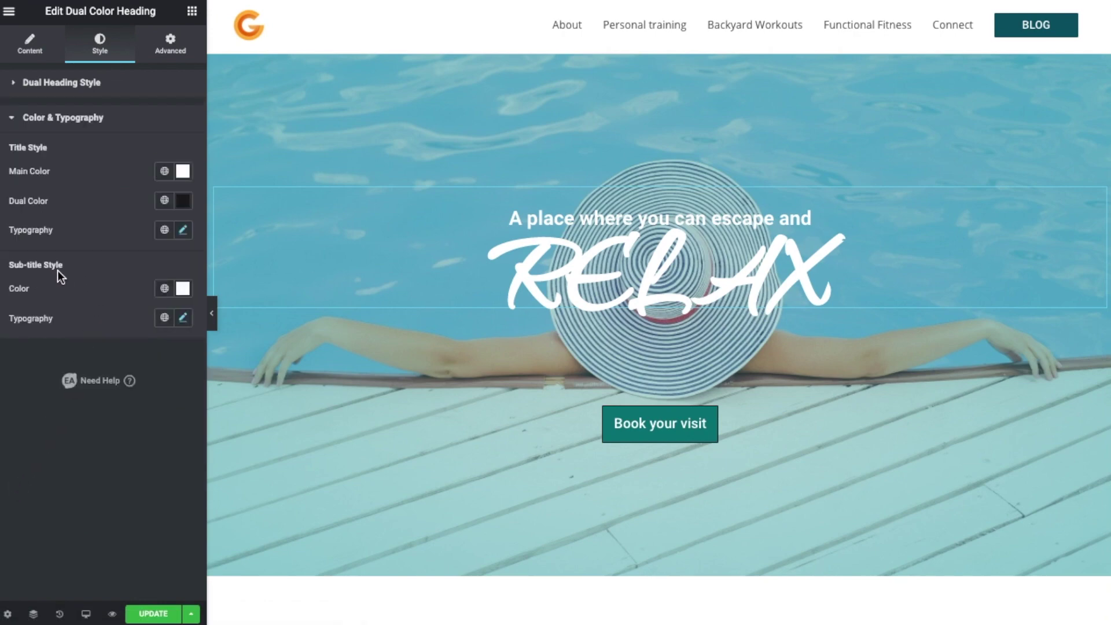
Step: Set the subtitle font to Open Sans at size 29
left_click(181, 323)
left_click(172, 387)
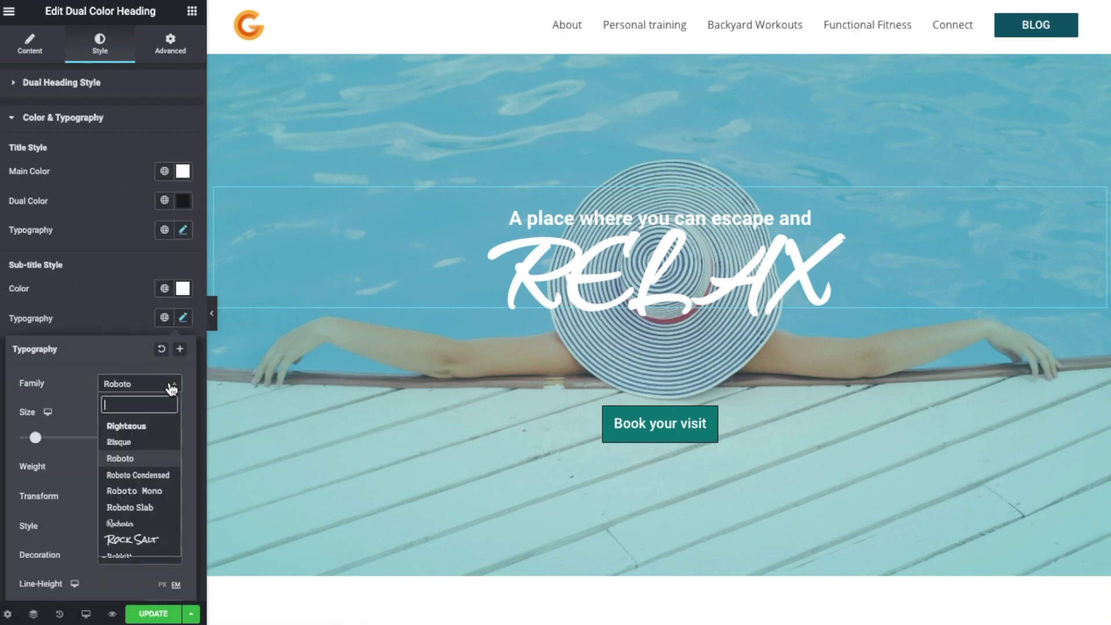
type("open sans")
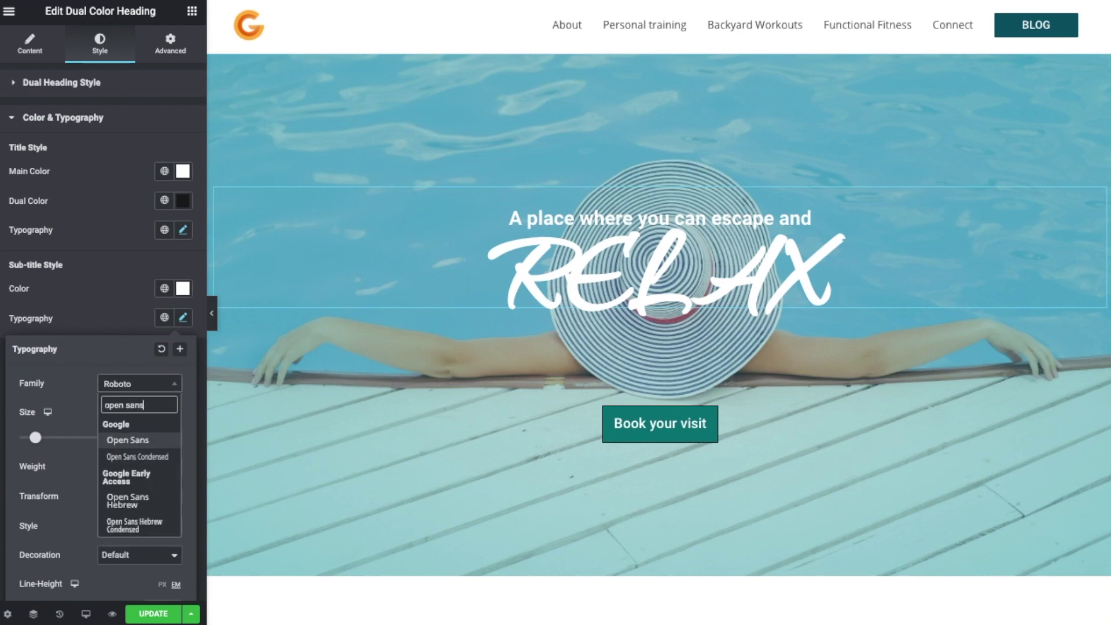
key("Return")
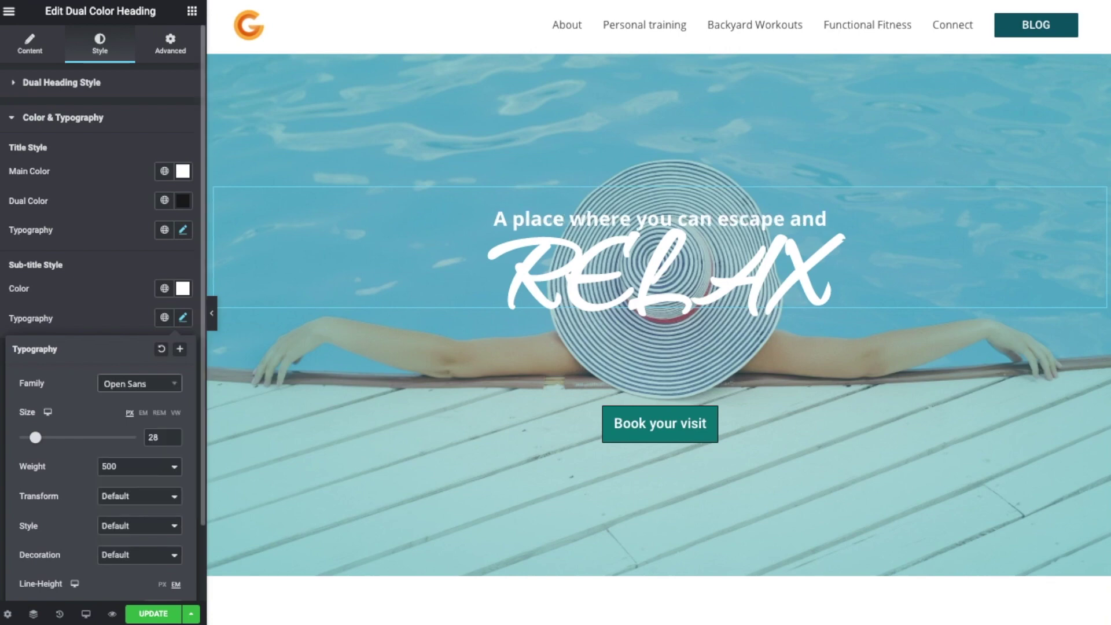
left_click(39, 440)
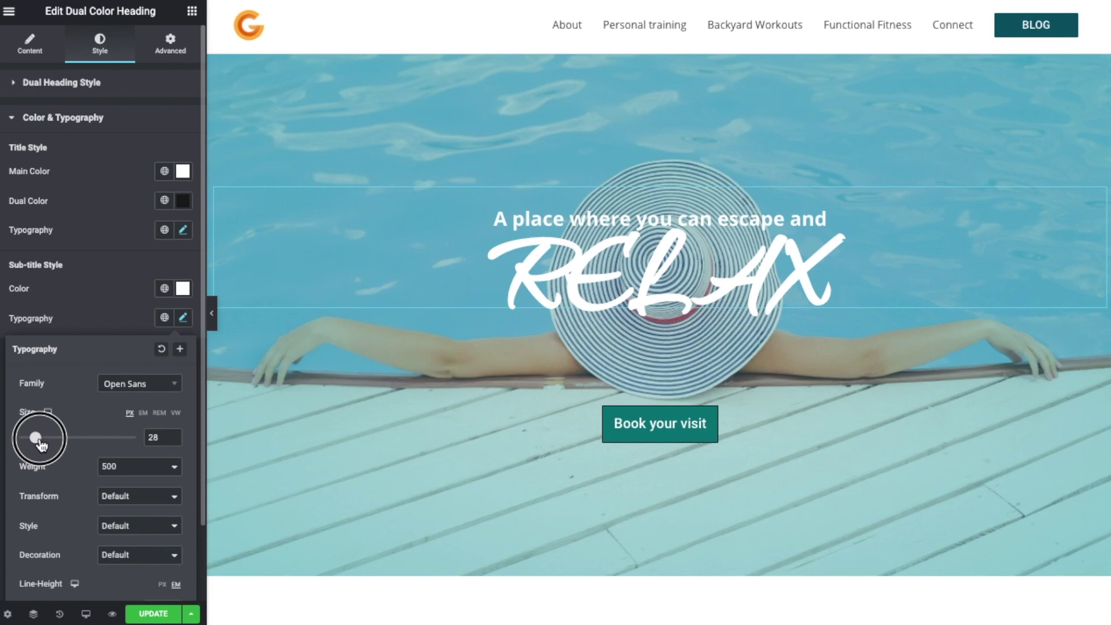
left_click_drag(39, 443, 44, 440)
left_click(95, 315)
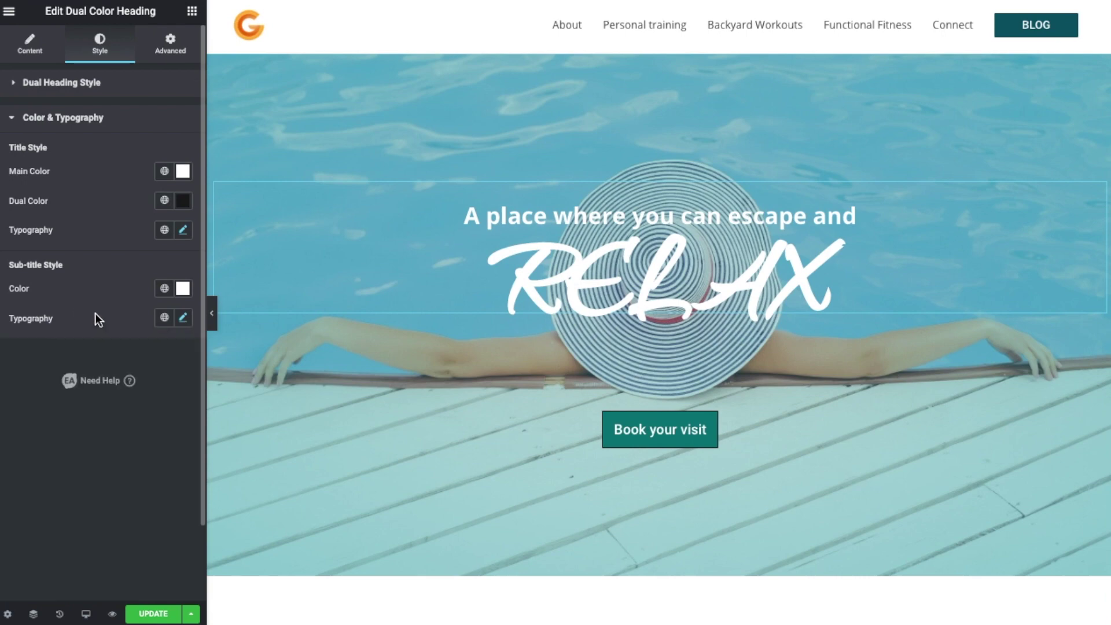
Step: Reduce the subtitle line height to 0.7 em
left_click(181, 323)
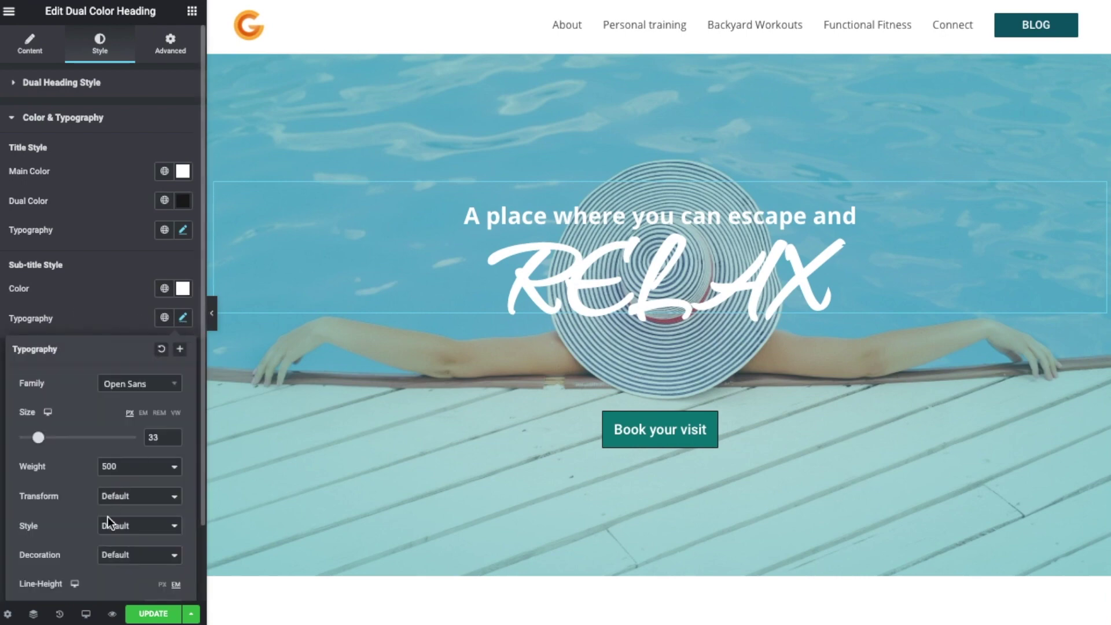
scroll(88, 547, "down", 1)
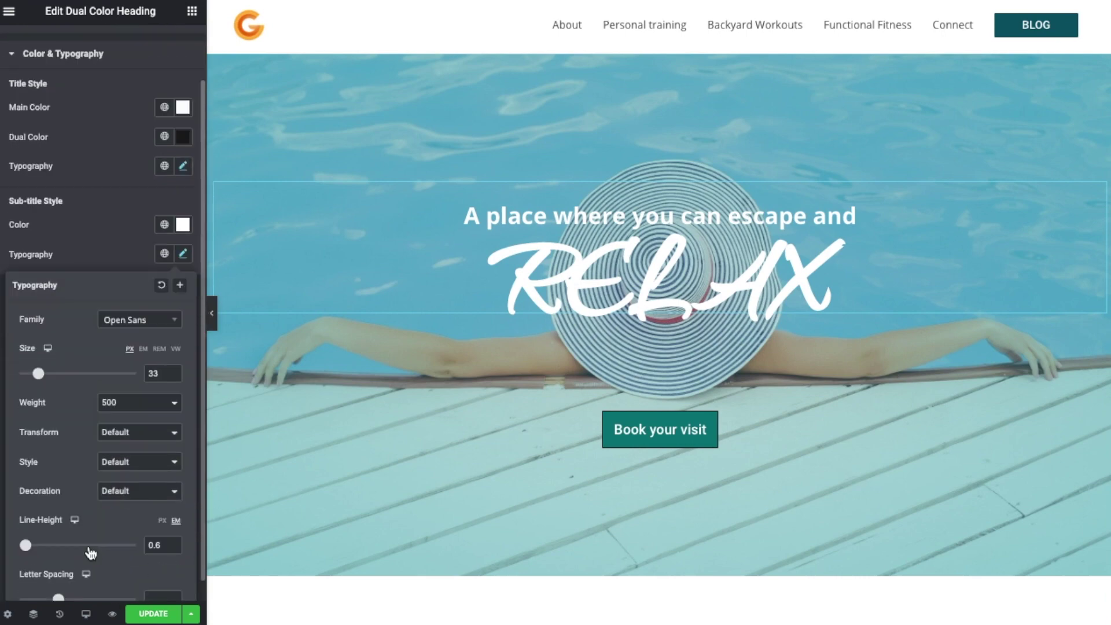
left_click(33, 546)
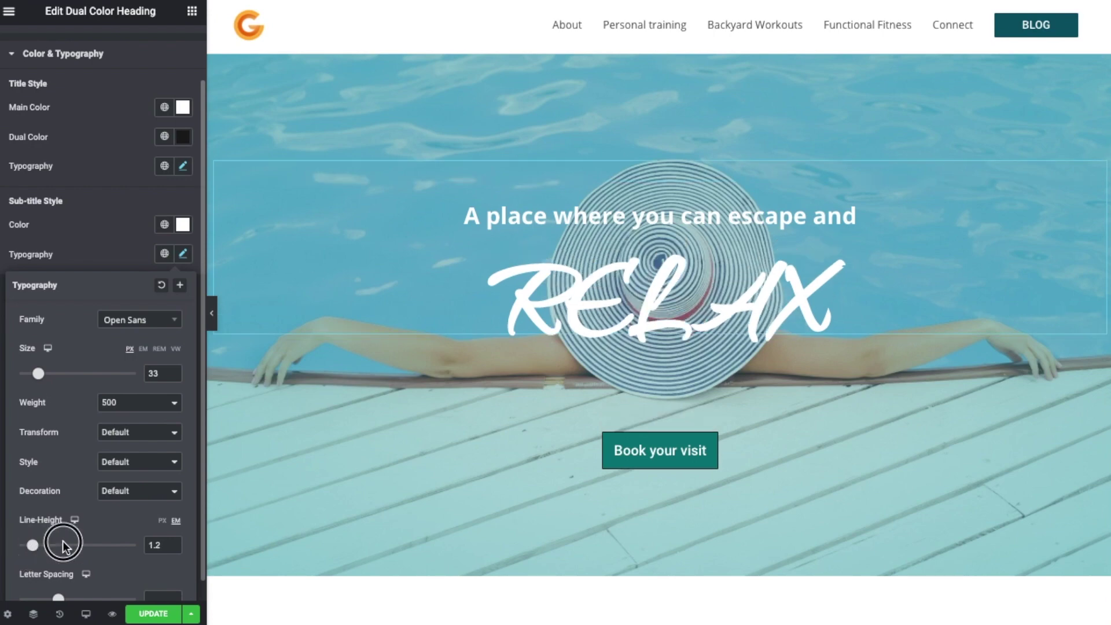
left_click_drag(35, 552, 25, 545)
left_click(106, 248)
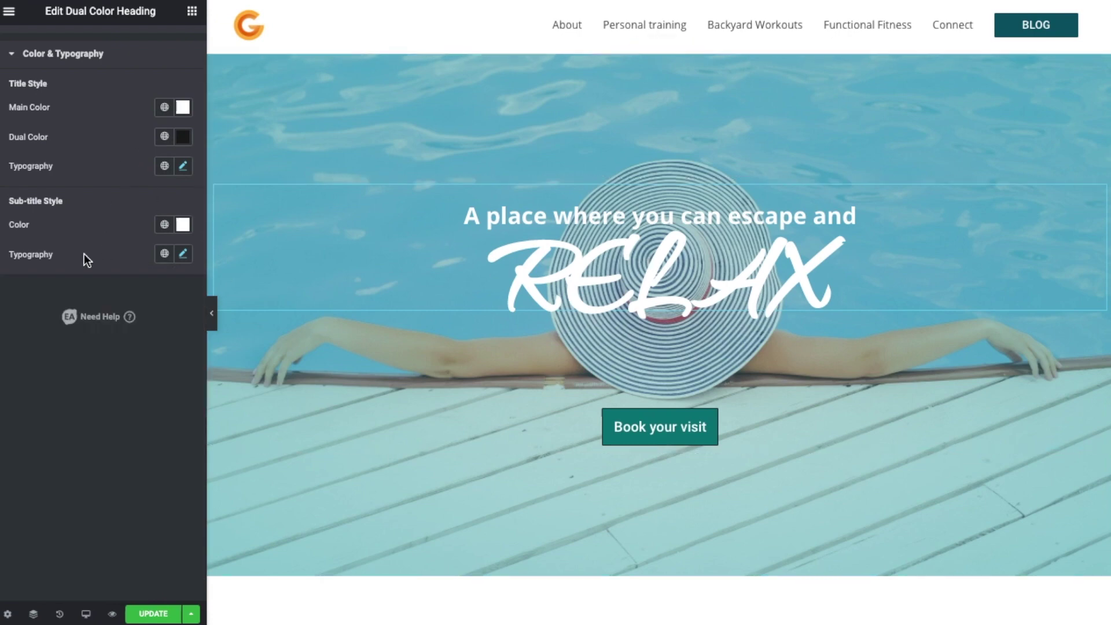
Step: Try Princess Sofia, Playball and Playlist Script as the RELAX title font
scroll(129, 243, "up", 1)
left_click(183, 172)
left_click(134, 239)
scroll(142, 342, "up", 5)
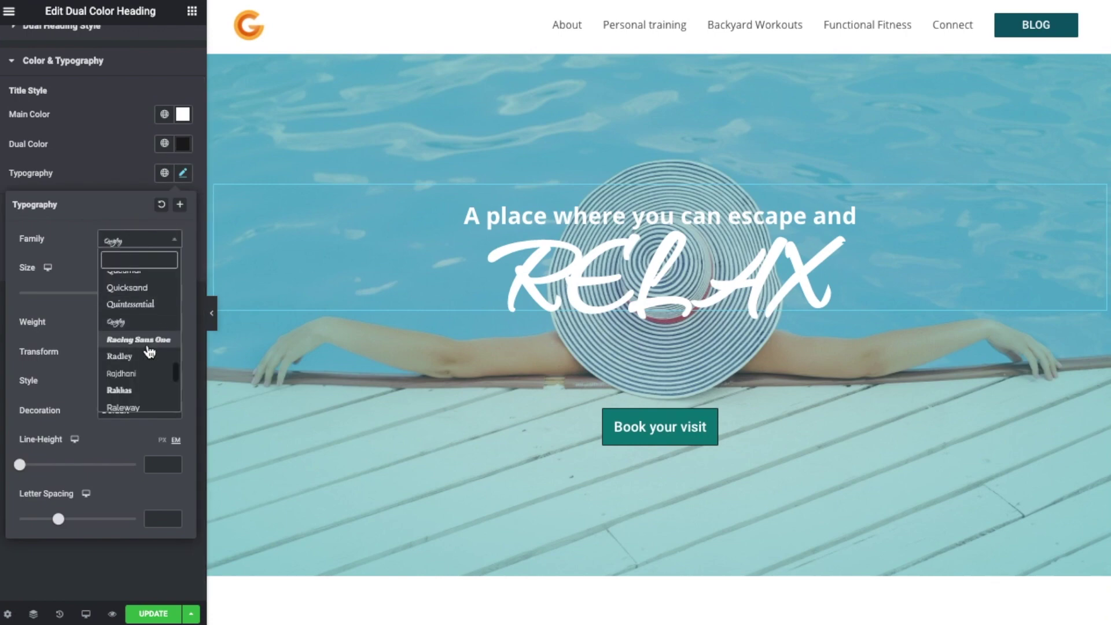
left_click(140, 322)
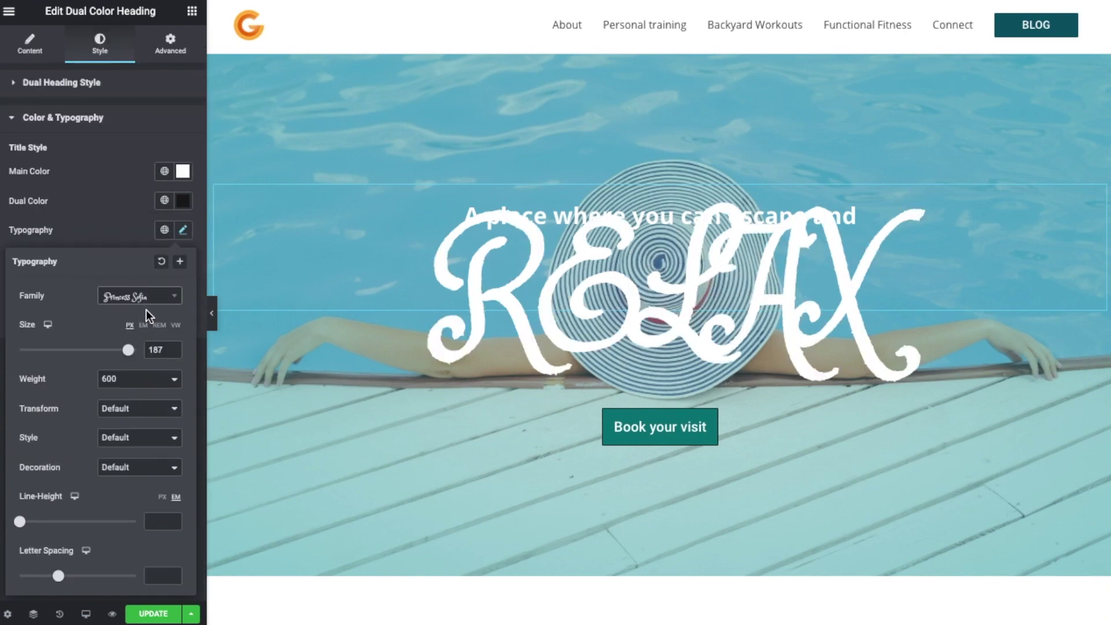
left_click(147, 307)
scroll(139, 376, "up", 4)
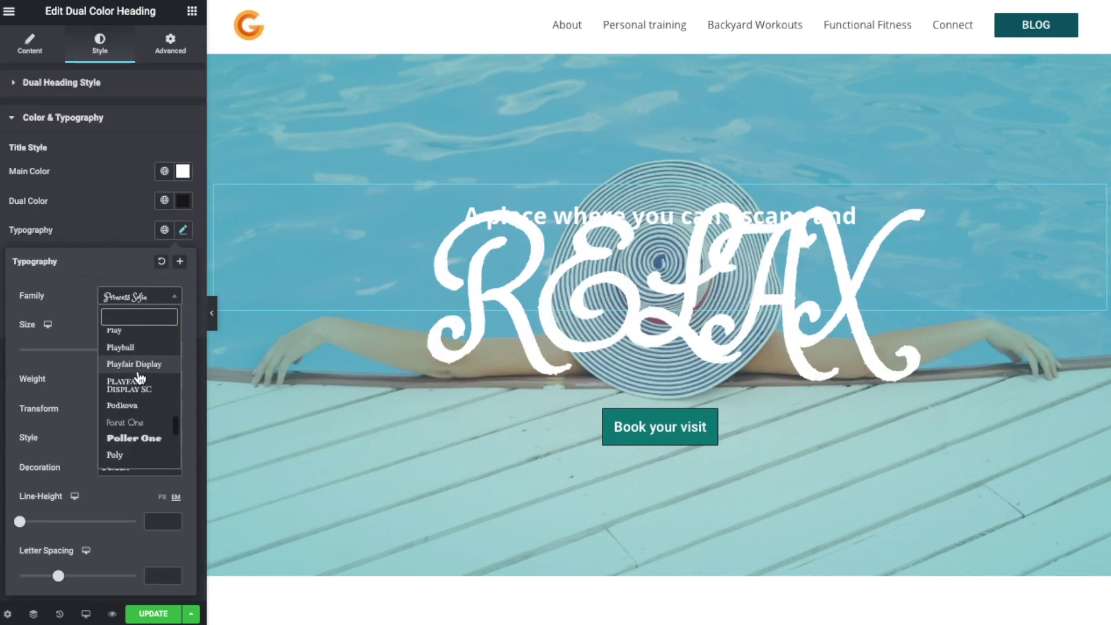
left_click(141, 347)
left_click(149, 300)
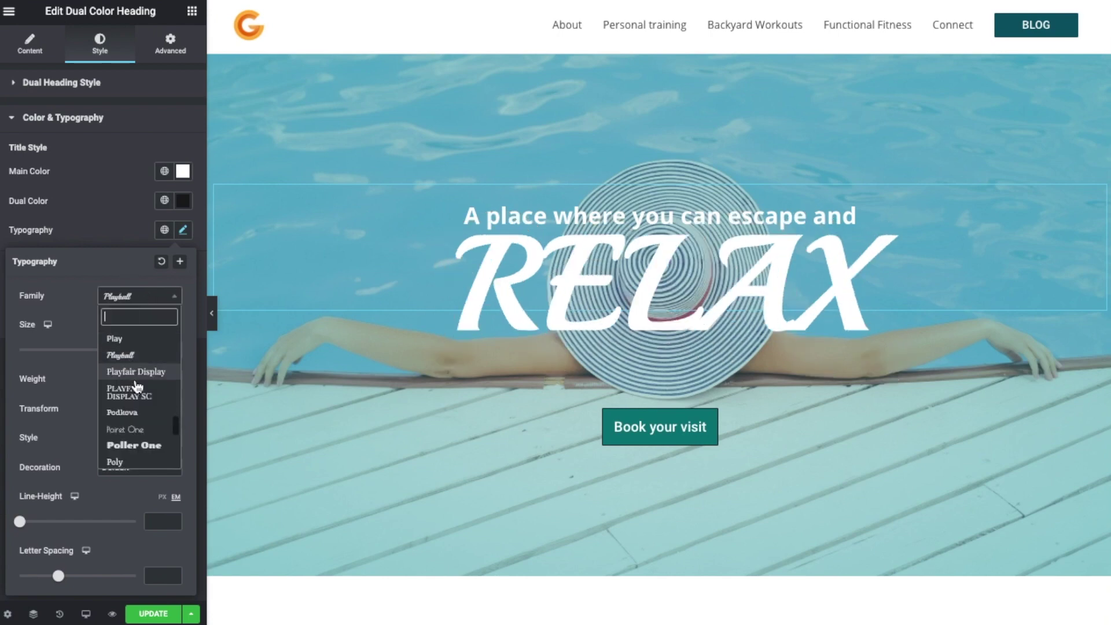
scroll(140, 376, "up", 2)
left_click(145, 345)
Step: Set RELAX in Petit Formal Script with a 0.3 em line height
left_click(143, 297)
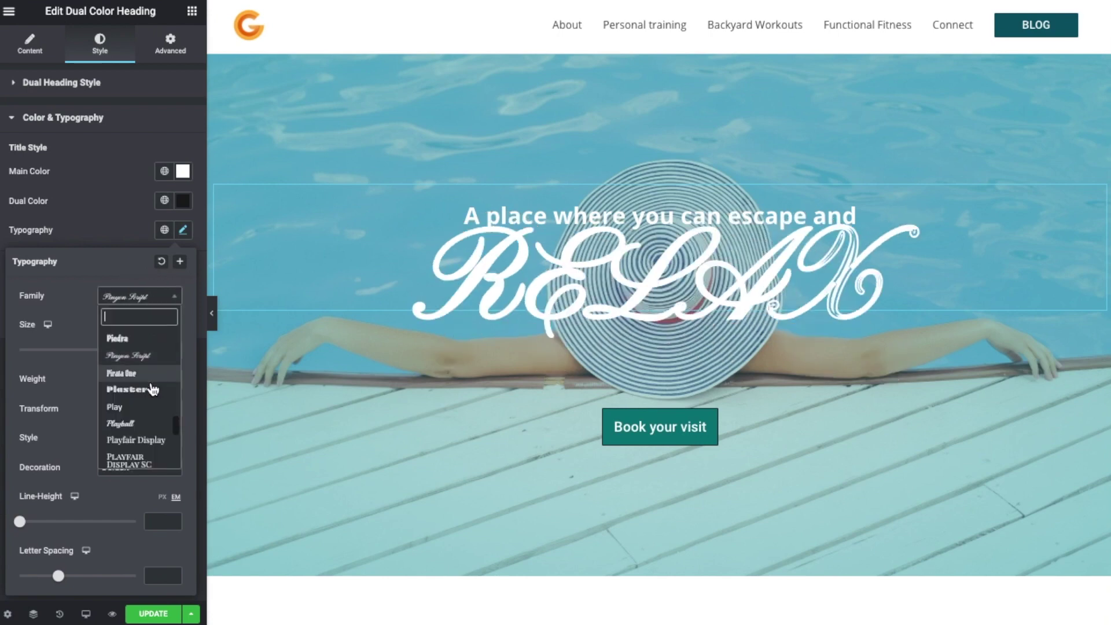
scroll(145, 394, "up", 3)
left_click(140, 392)
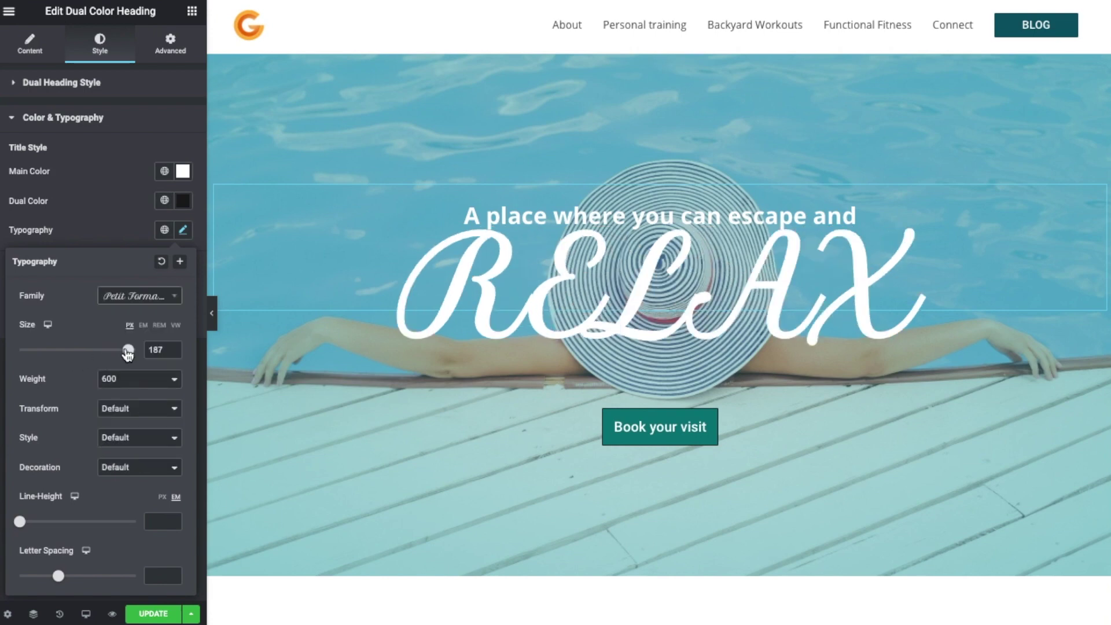
left_click_drag(21, 524, 25, 524)
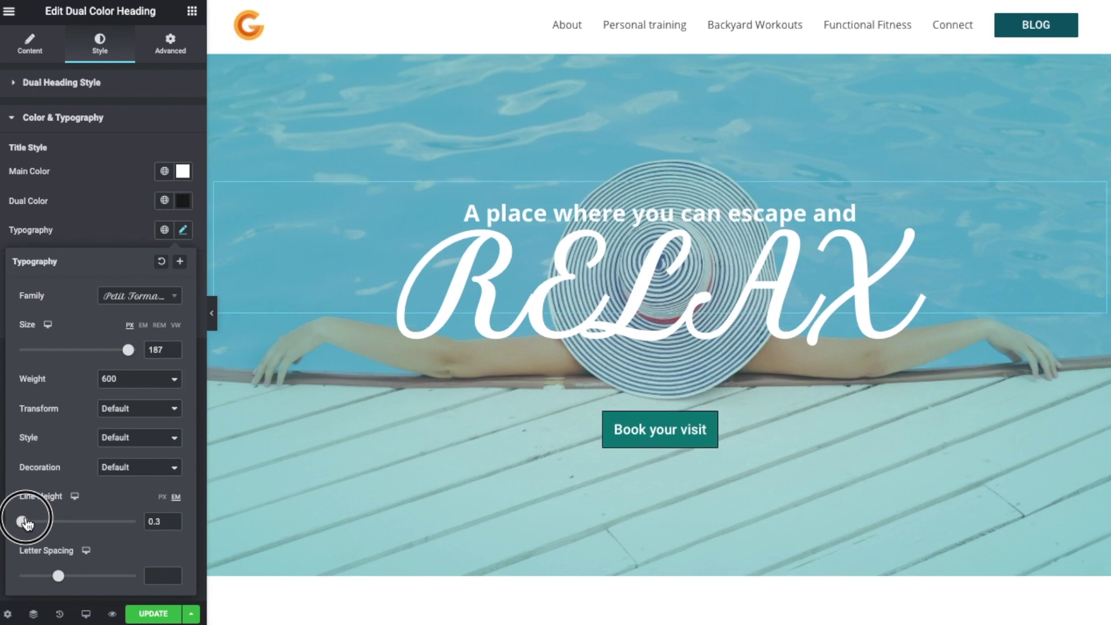
left_click(620, 325)
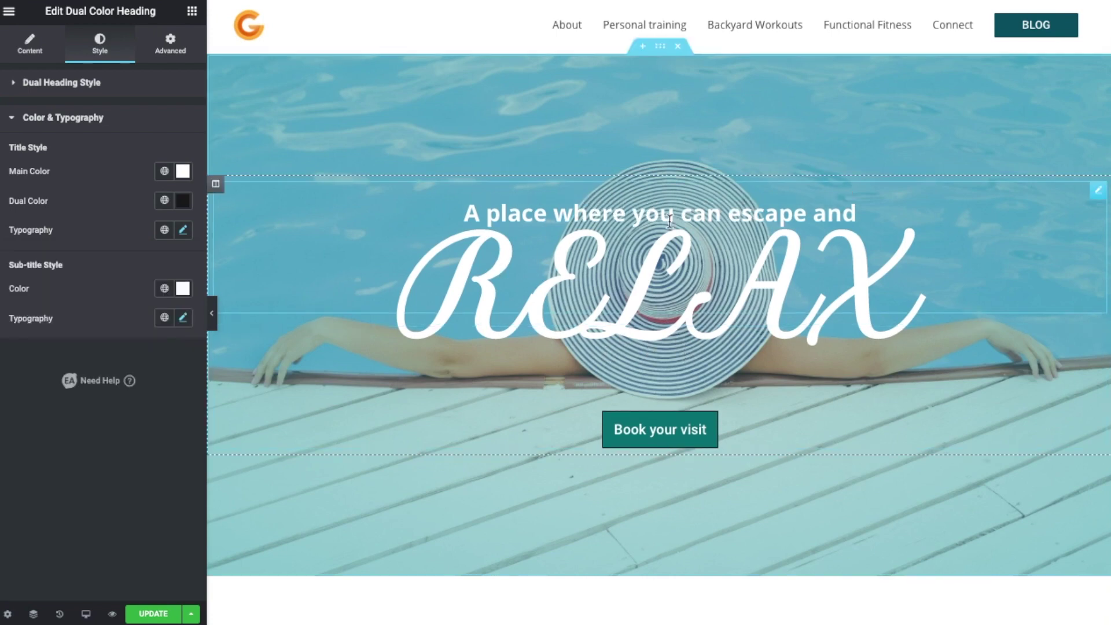
Step: Select the hero section and make its first background overlay colour more transparent
left_click(660, 48)
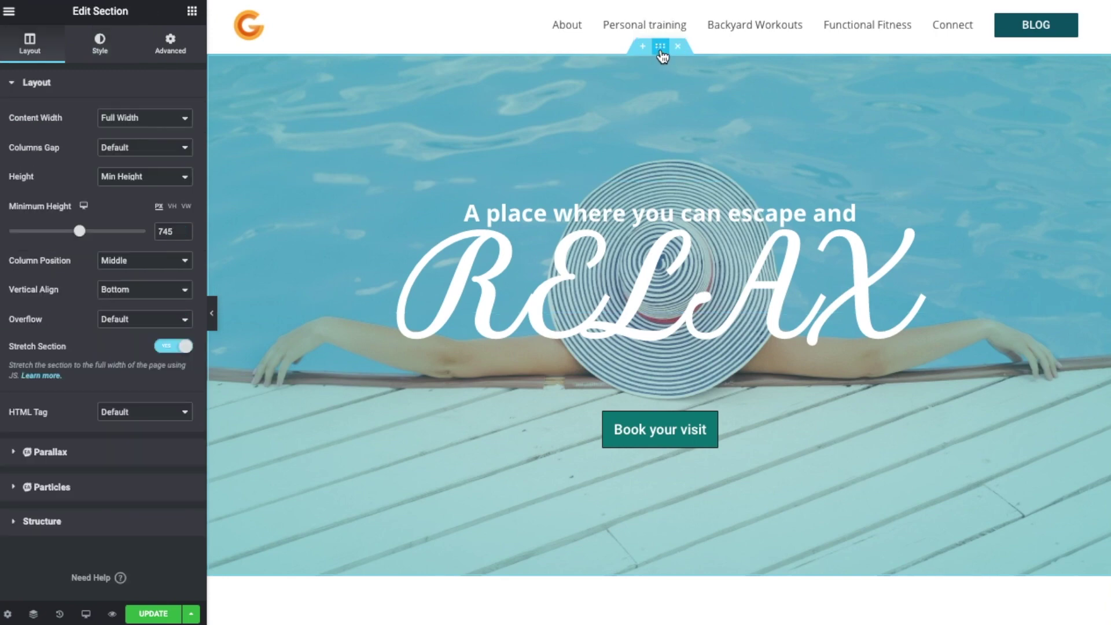
left_click(100, 51)
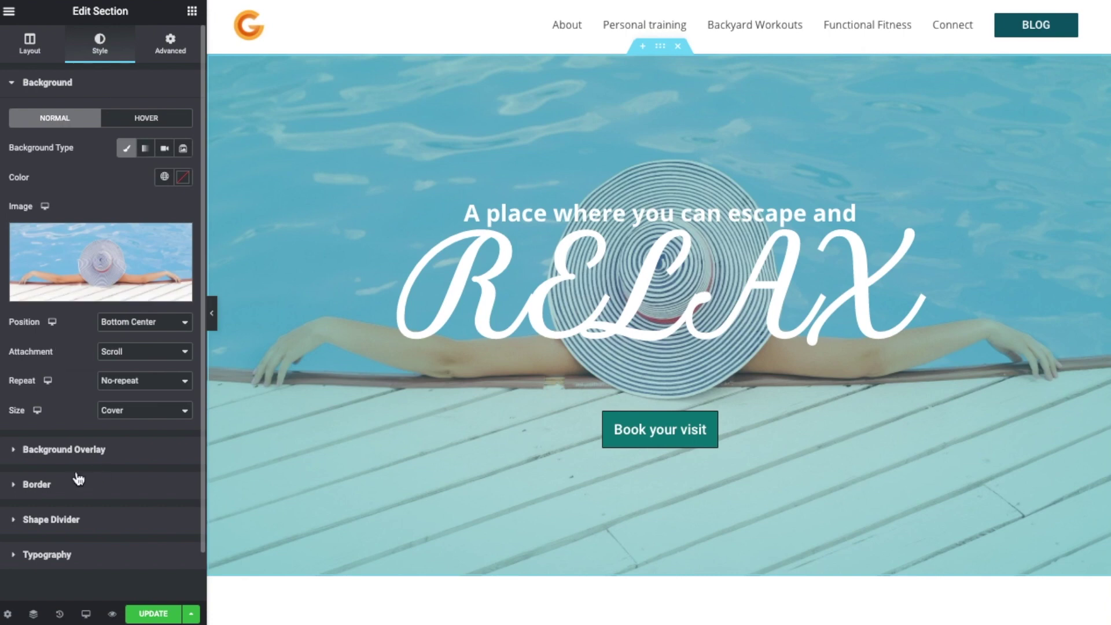
left_click(19, 452)
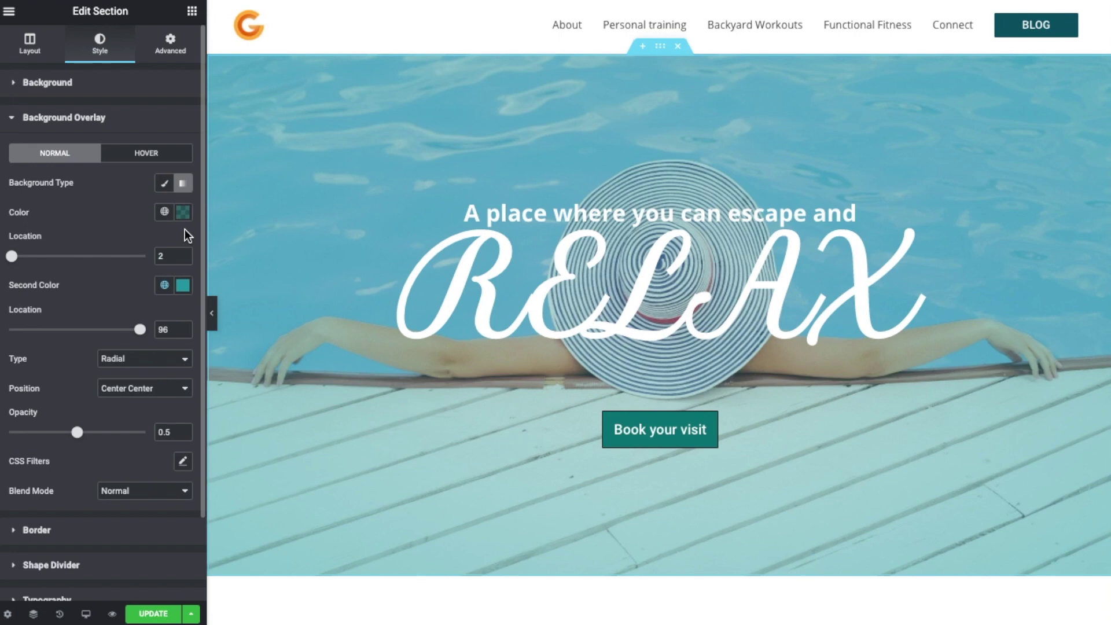
left_click(182, 213)
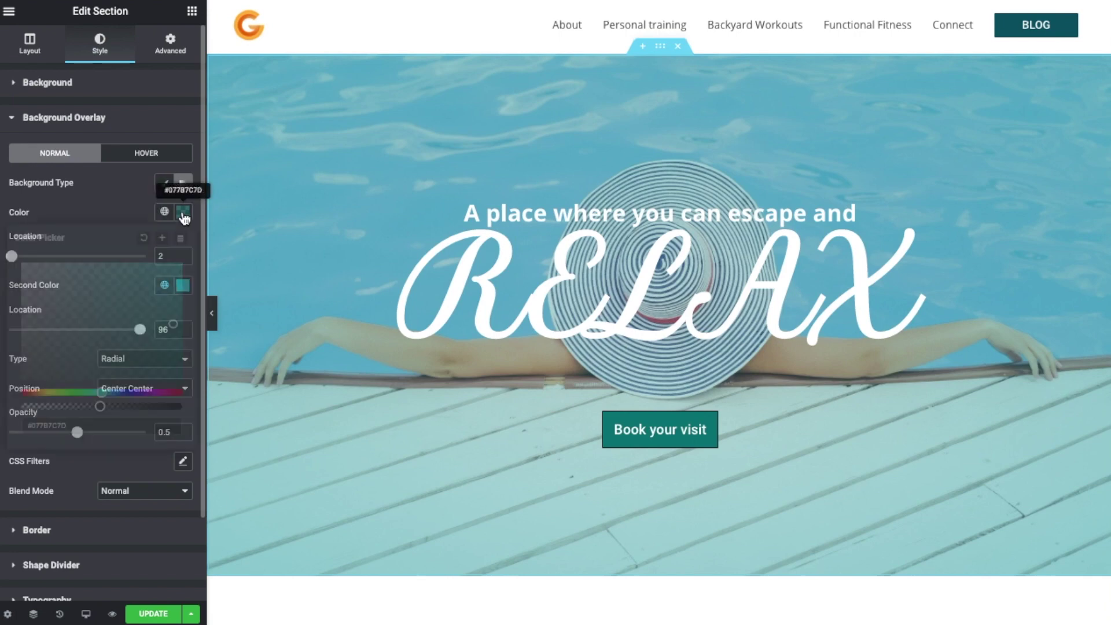
left_click_drag(99, 407, 148, 408)
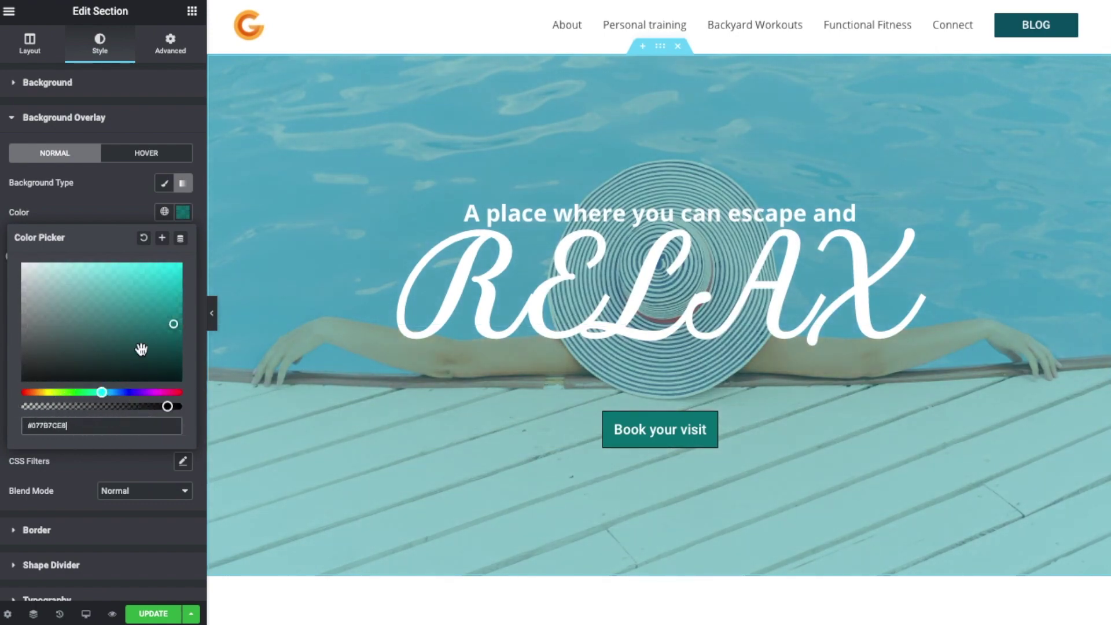
left_click(102, 206)
left_click_drag(76, 438, 97, 429)
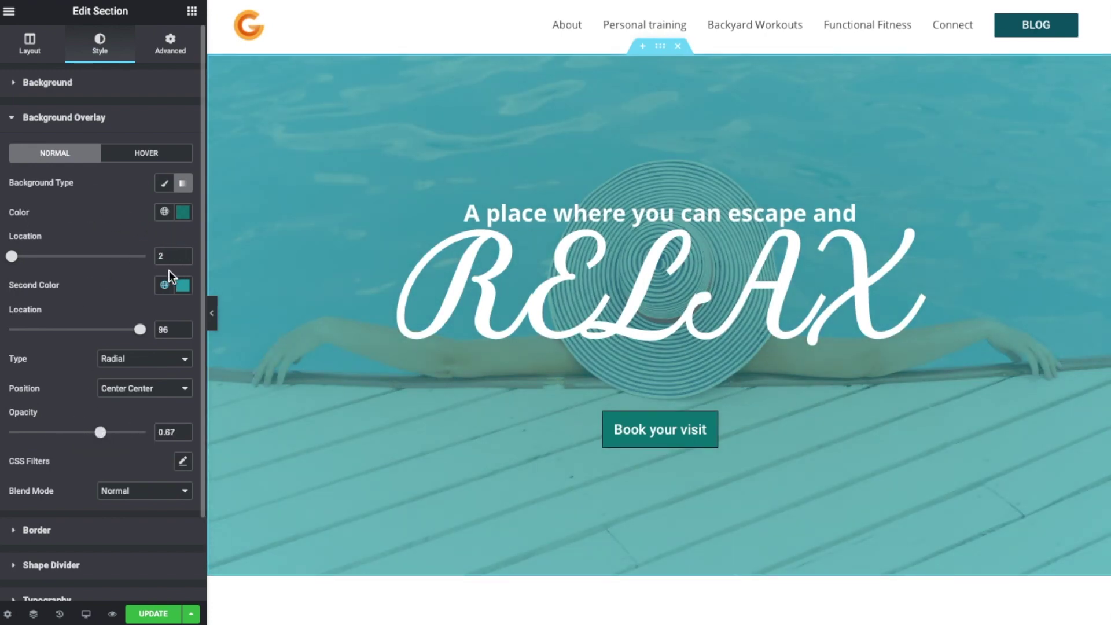
Step: Set the overlay's second colour to white and its opacity to 0.4
left_click(183, 285)
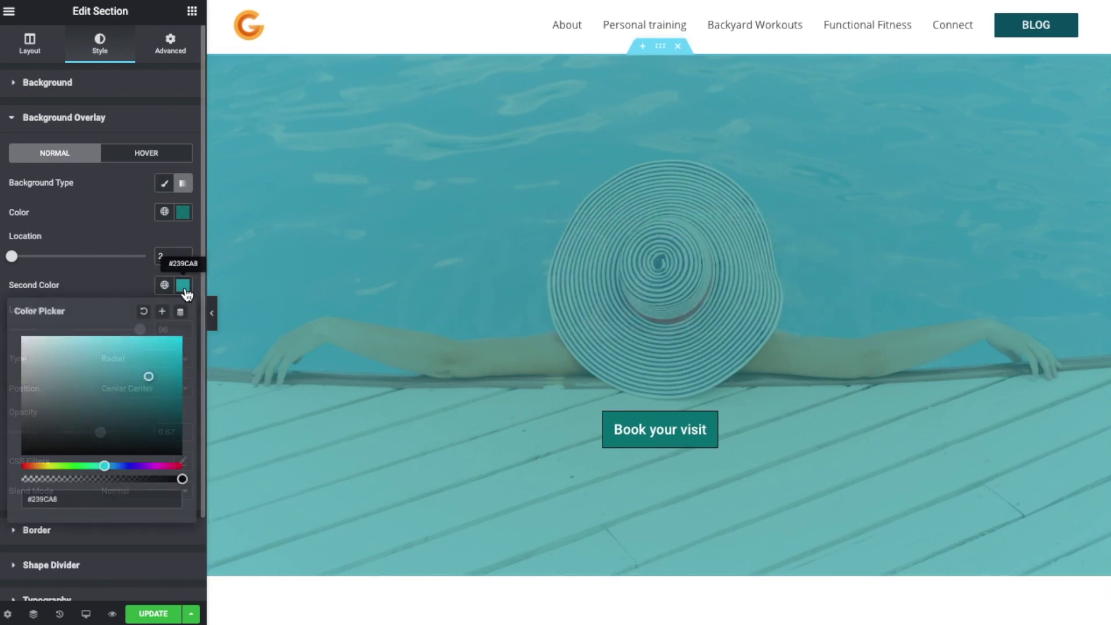
left_click_drag(67, 364, 10, 338)
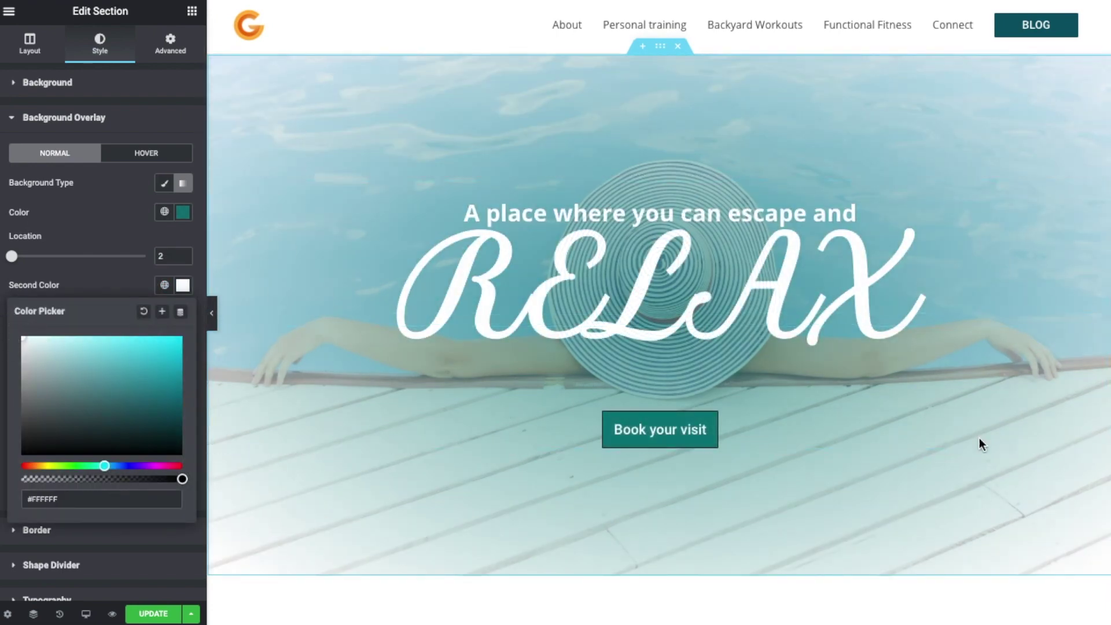
left_click(102, 263)
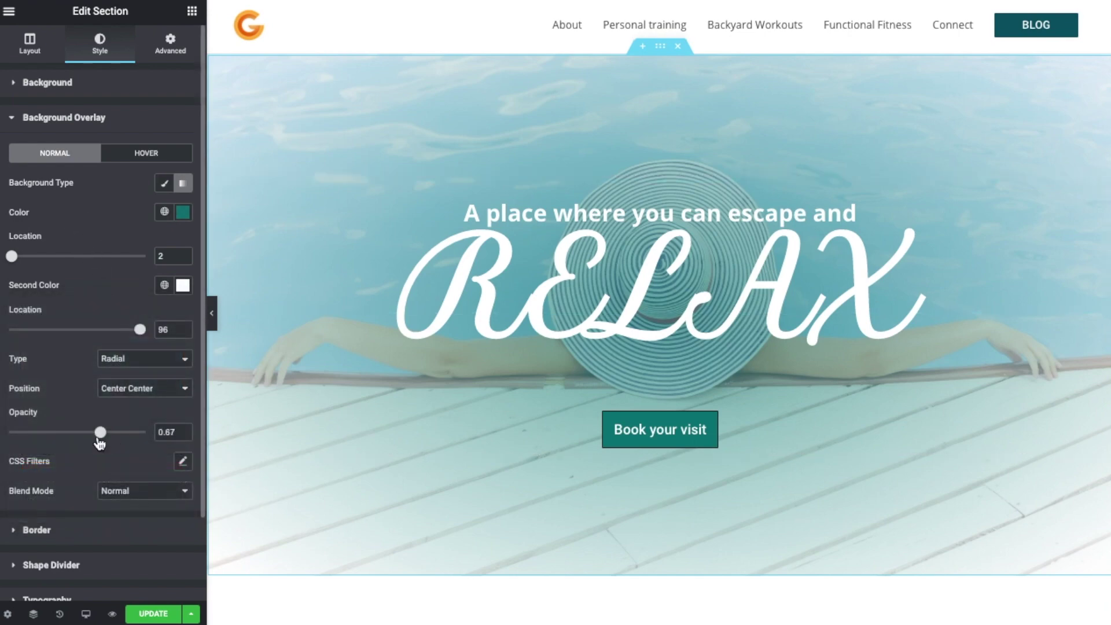
left_click_drag(99, 440, 64, 438)
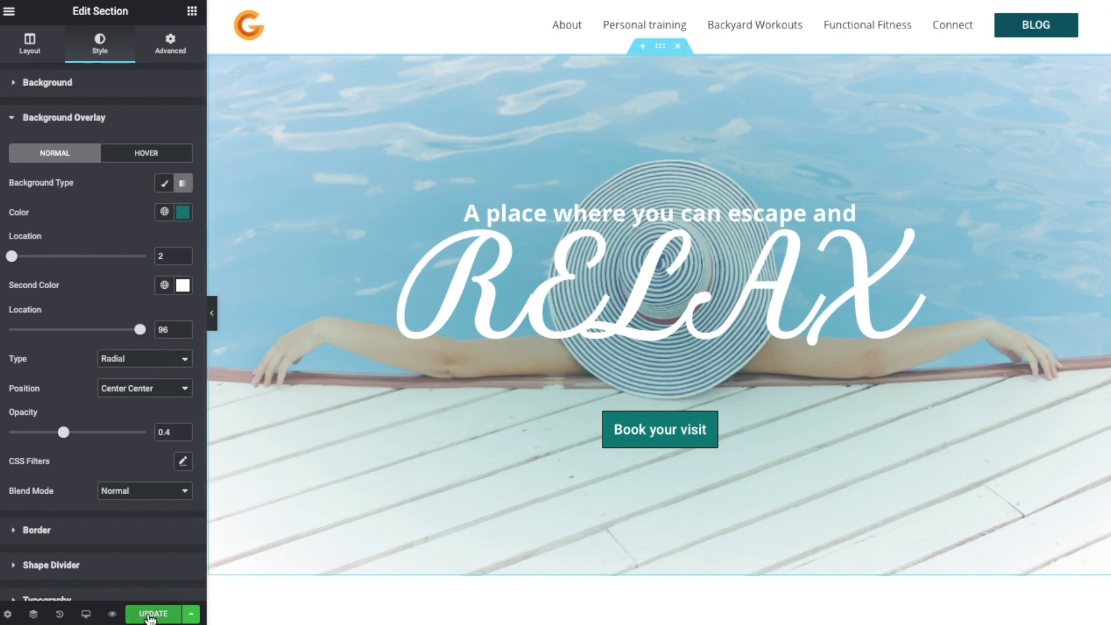
Step: Save the edited home page with the UPDATE button
left_click(151, 617)
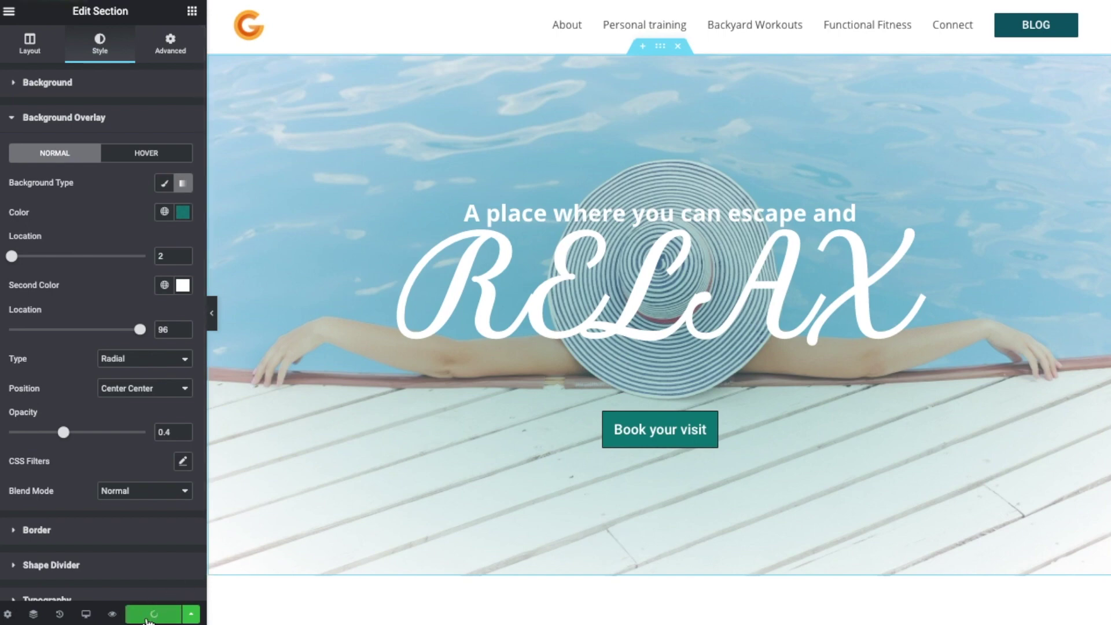